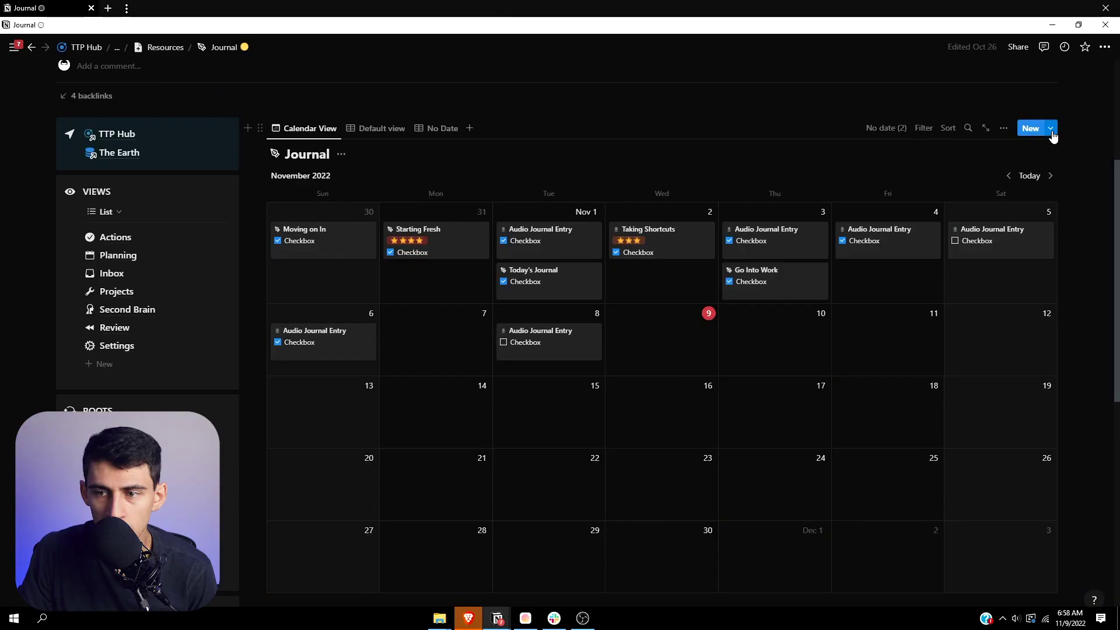
Open the Today's Journal template's options from the Journal templates list.
left_click(1051, 130)
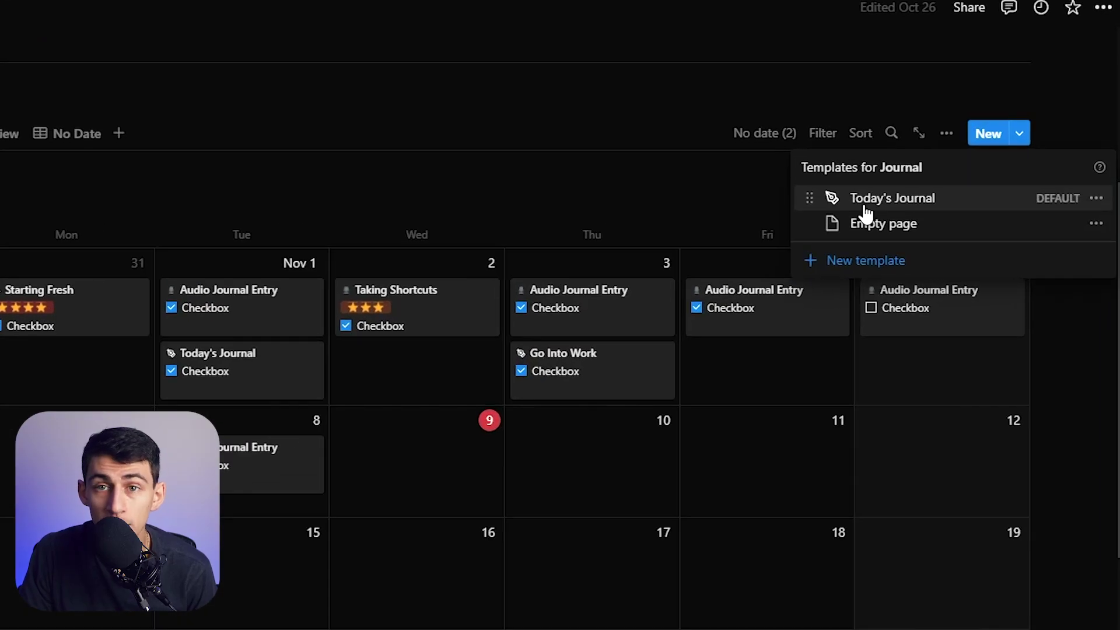
left_click(1096, 201)
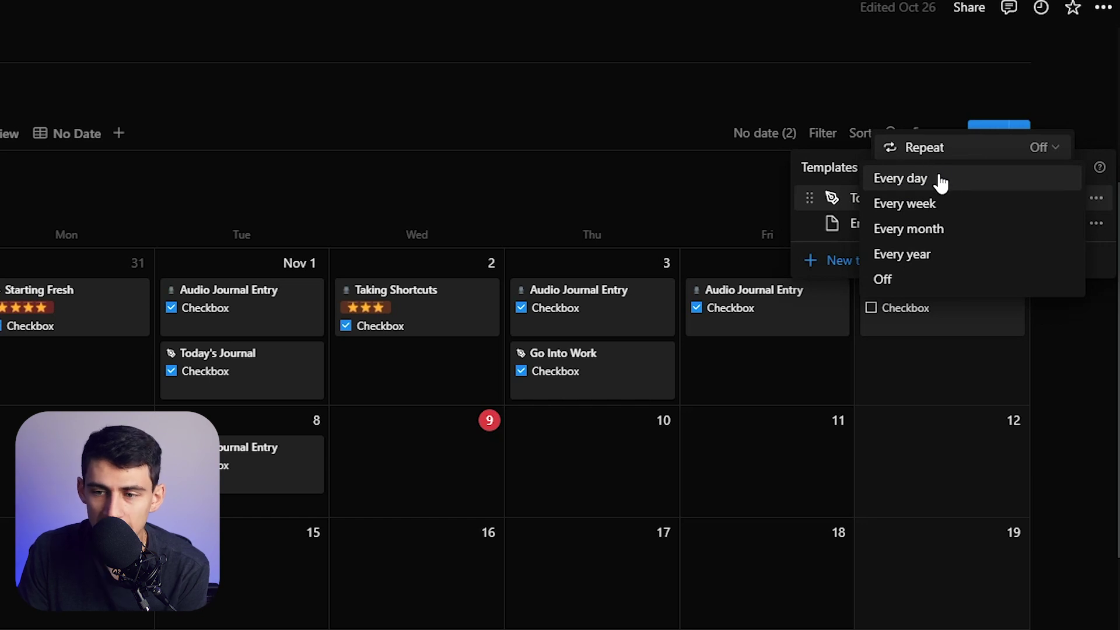
Try yearly, then weekly repeat on Today's Journal, discarding both without saving.
left_click(902, 254)
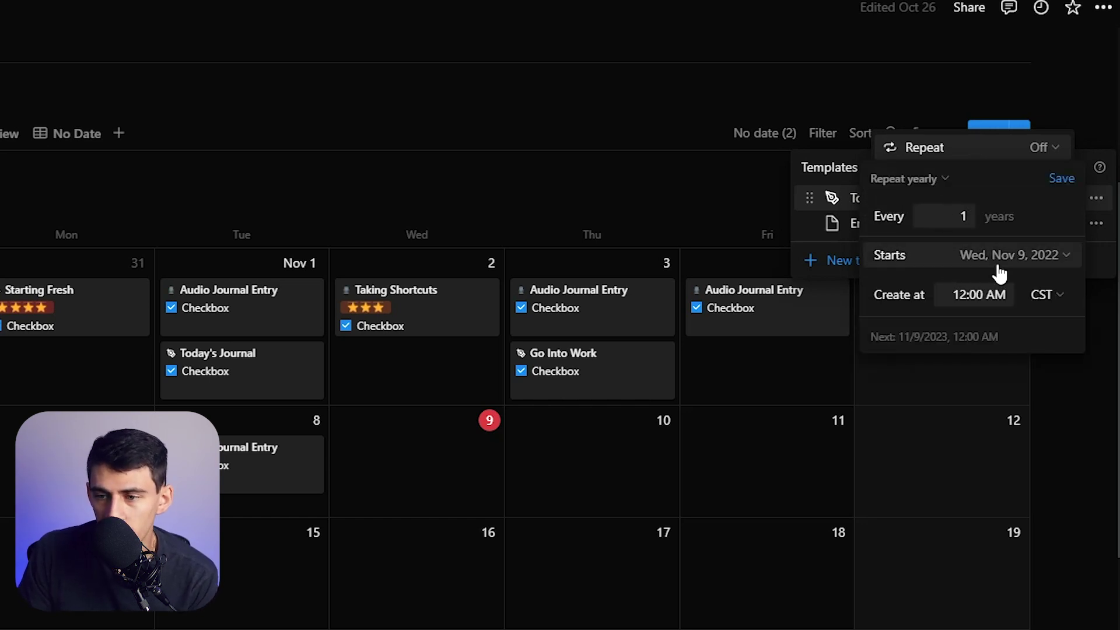
left_click(838, 183)
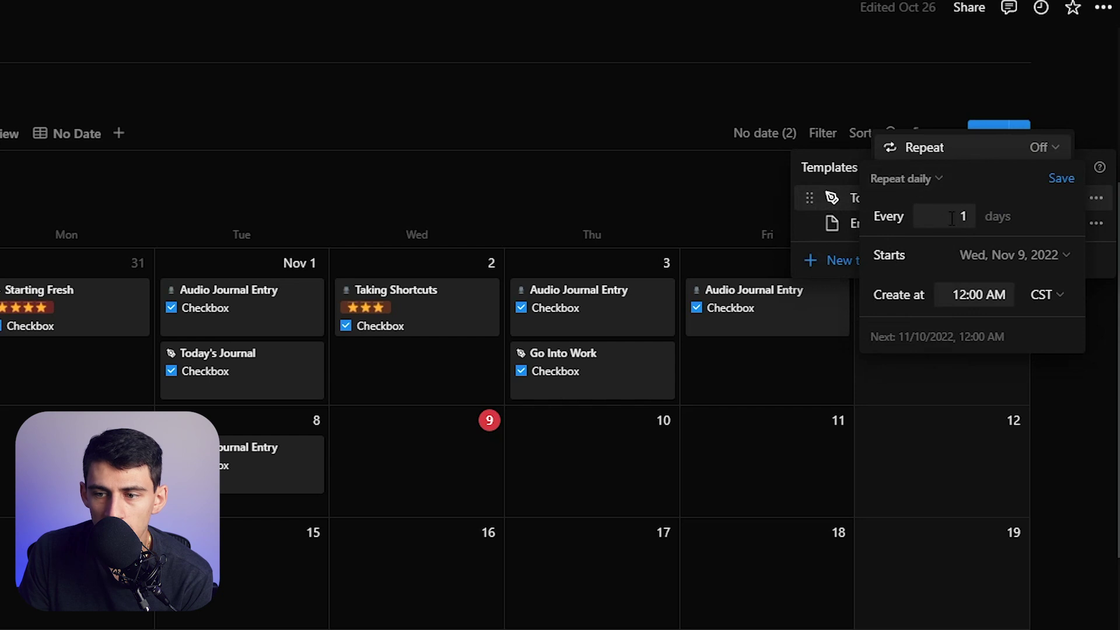
left_click(919, 186)
left_click(851, 233)
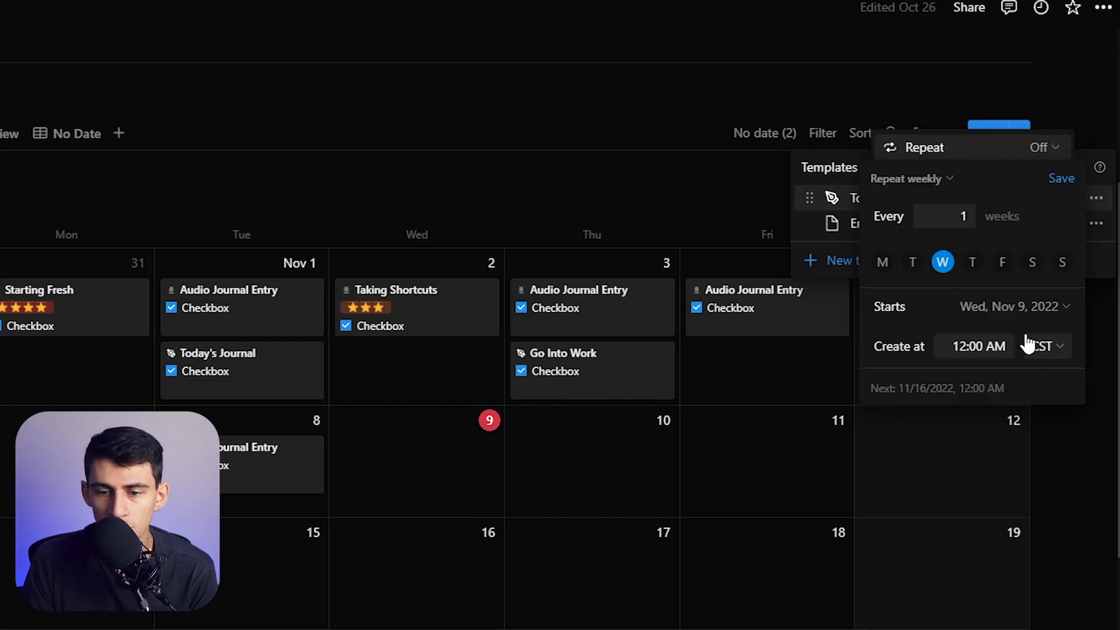
key("Escape")
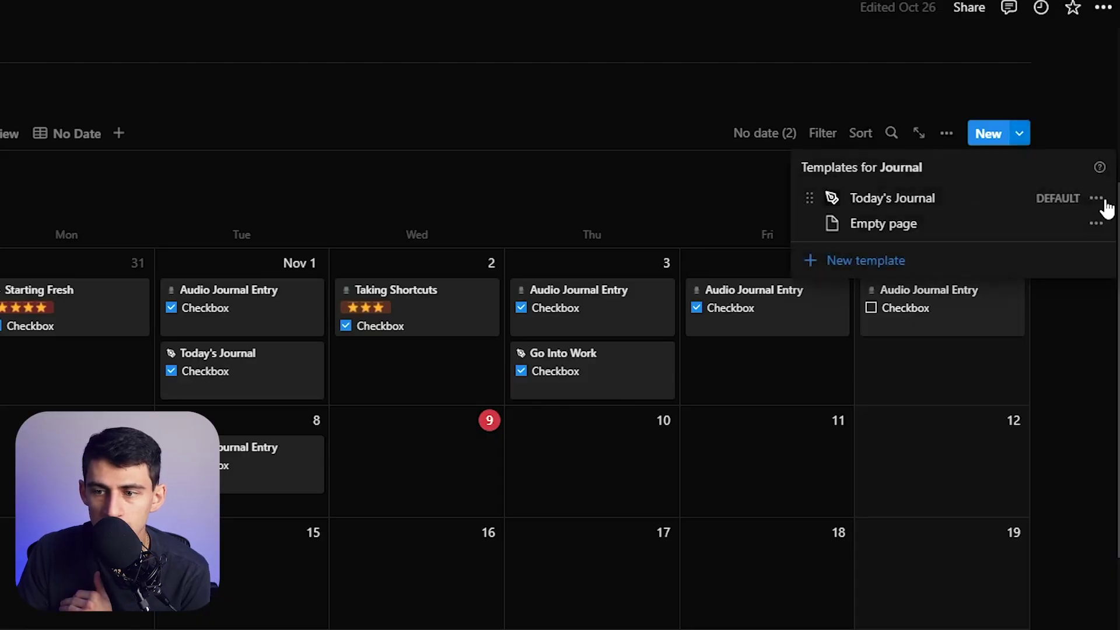
Try a weekly repeat on Today's Journal once more and close it unsaved.
left_click(1098, 199)
left_click(991, 152)
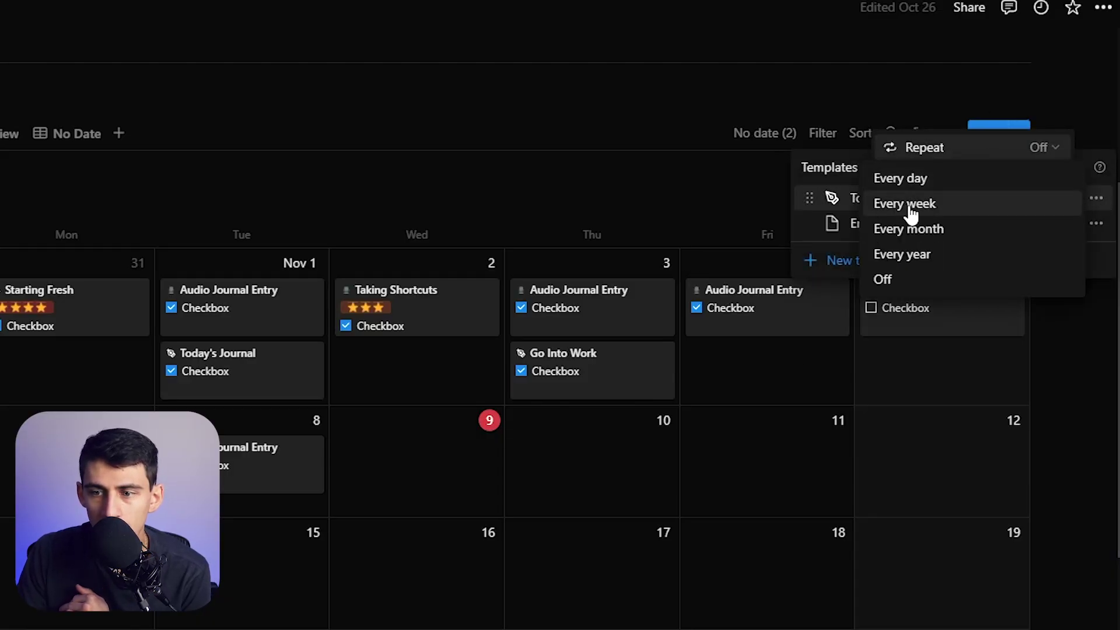
left_click(892, 202)
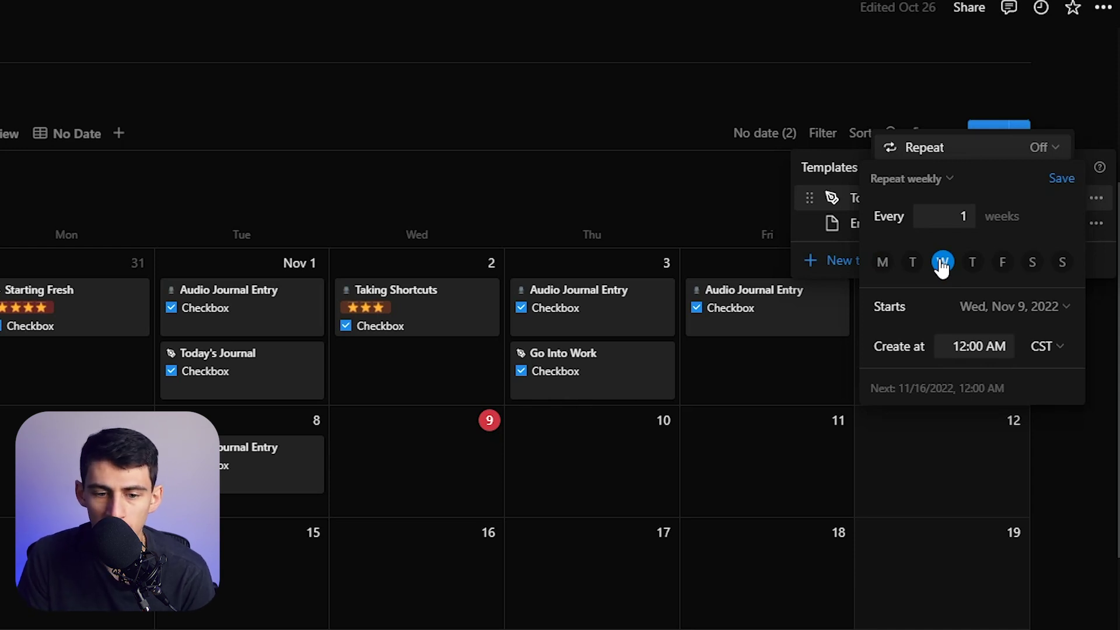
key("Escape")
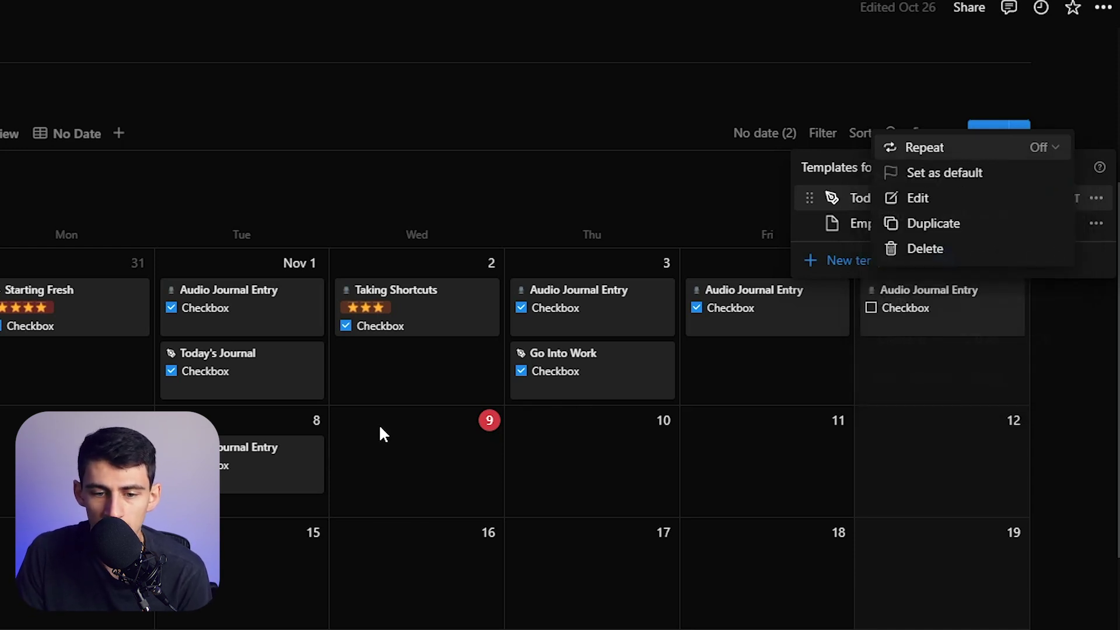
left_click(968, 201)
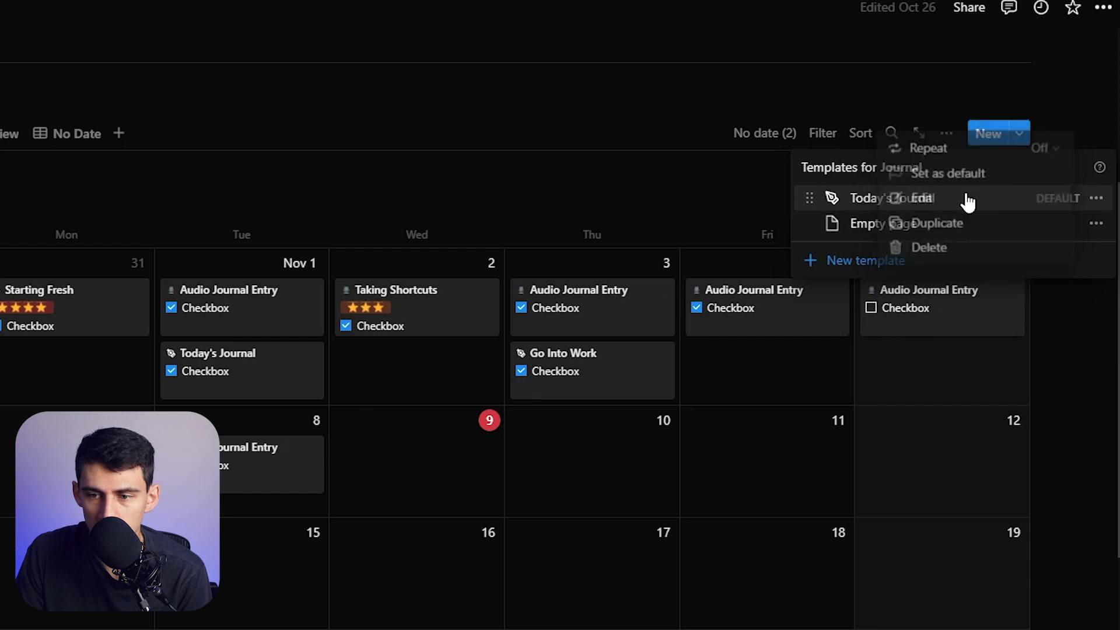
left_click(1094, 199)
Edit the Today's Journal template, leaving Date empty, and add a Created time property.
left_click(915, 200)
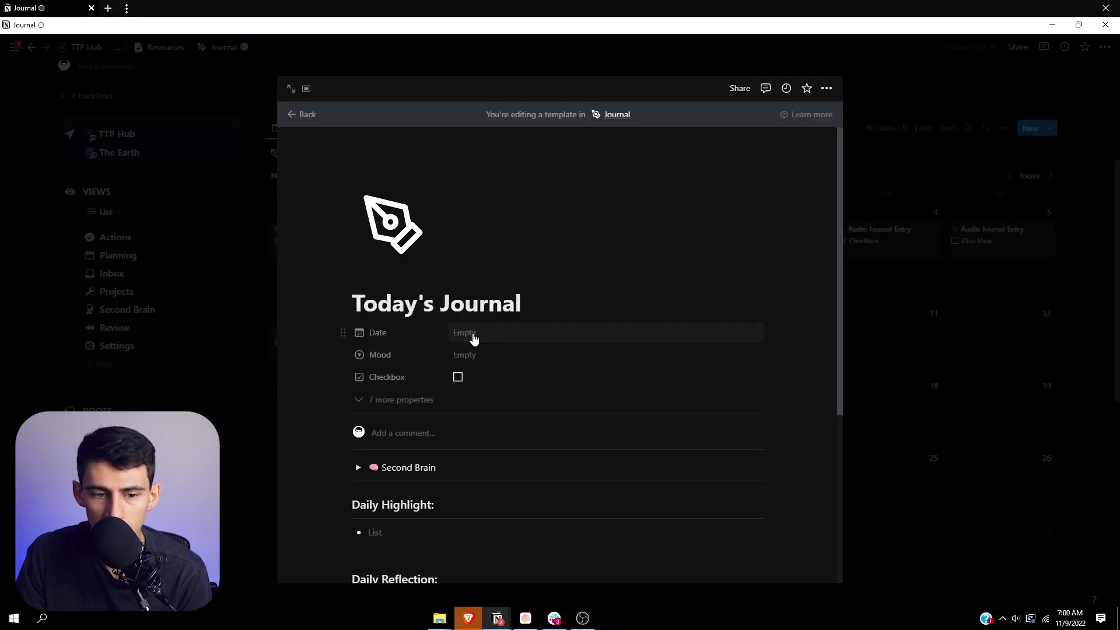
left_click(491, 328)
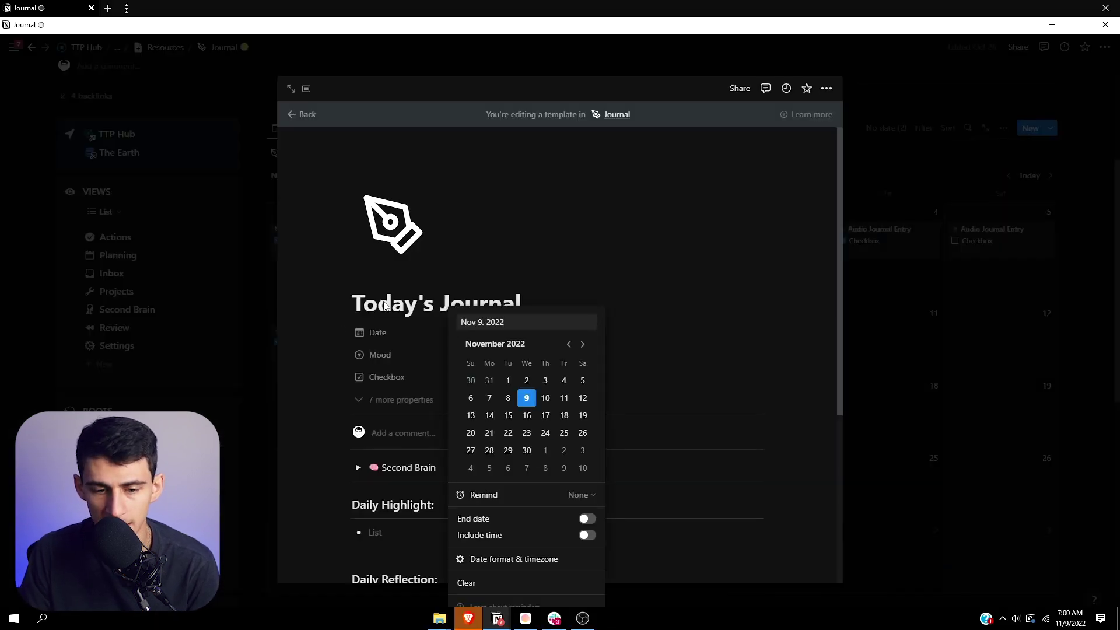
left_click(384, 306)
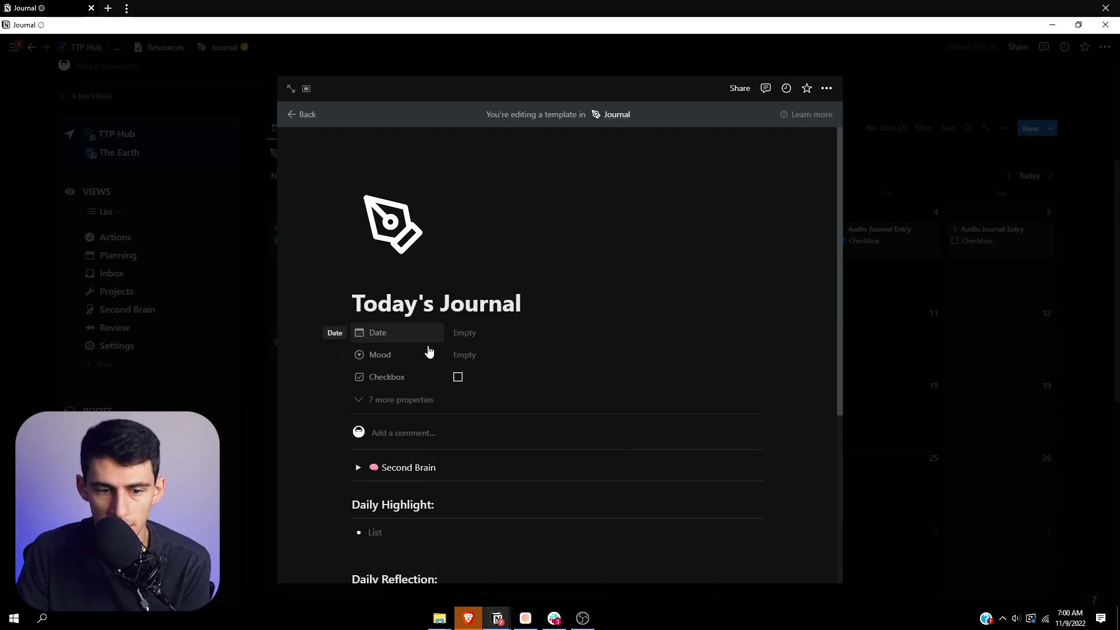
left_click(403, 400)
scroll(400, 447, "down", 2)
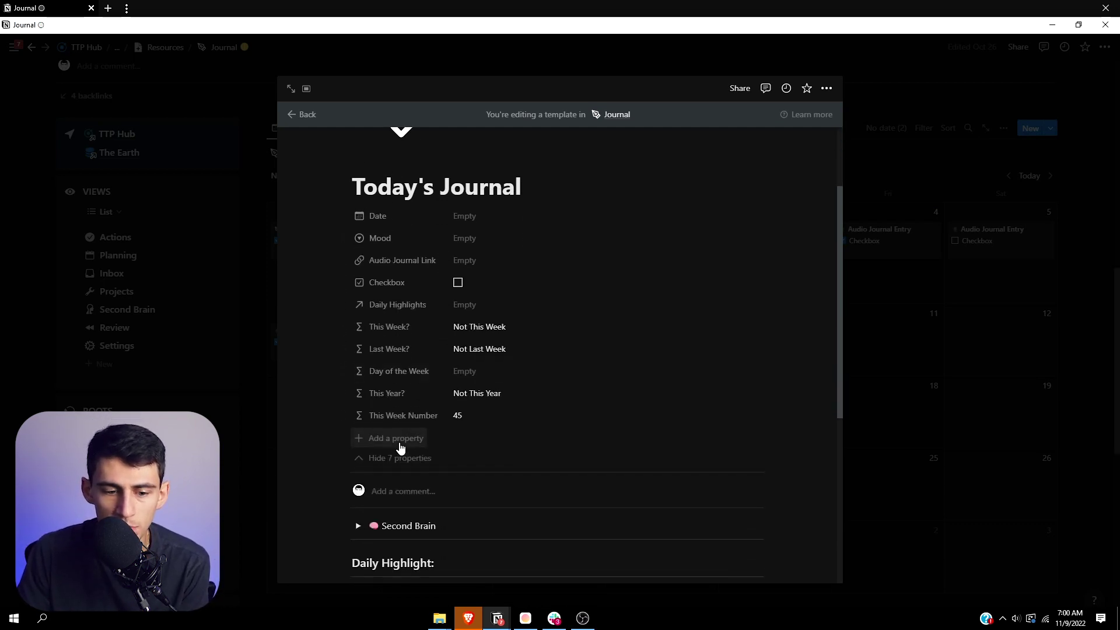
left_click(396, 439)
type("create")
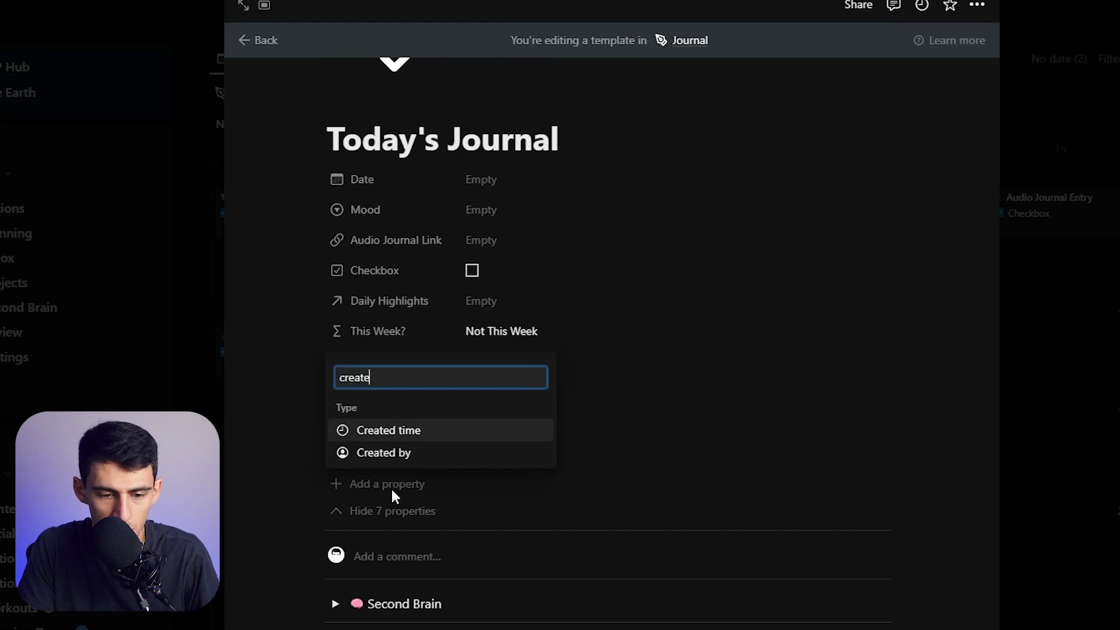
key("Return")
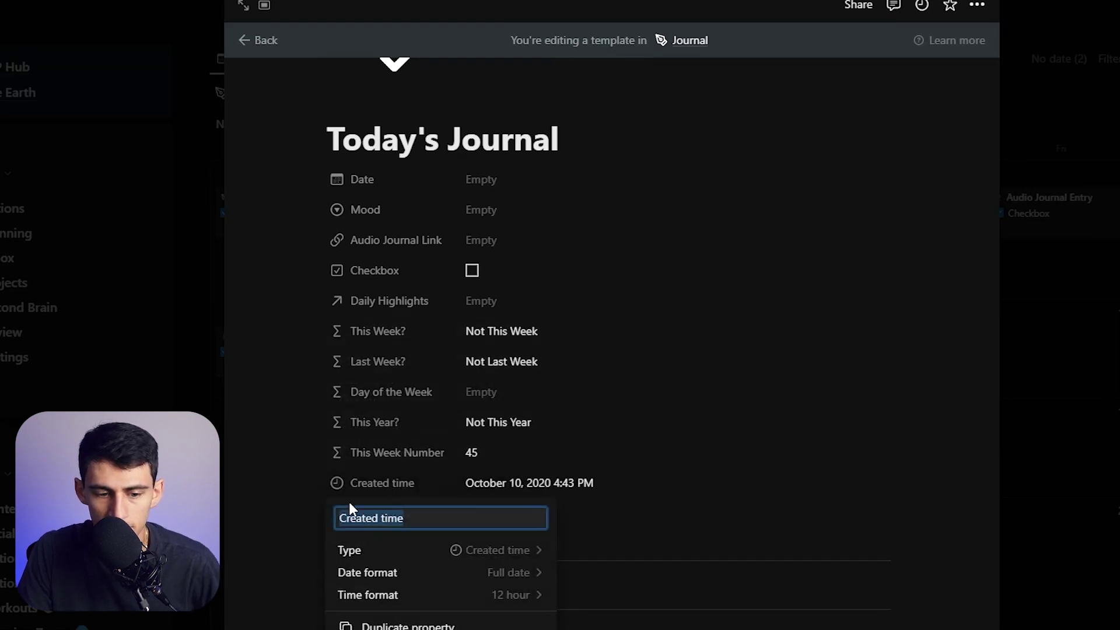
key("Return")
left_click(367, 484)
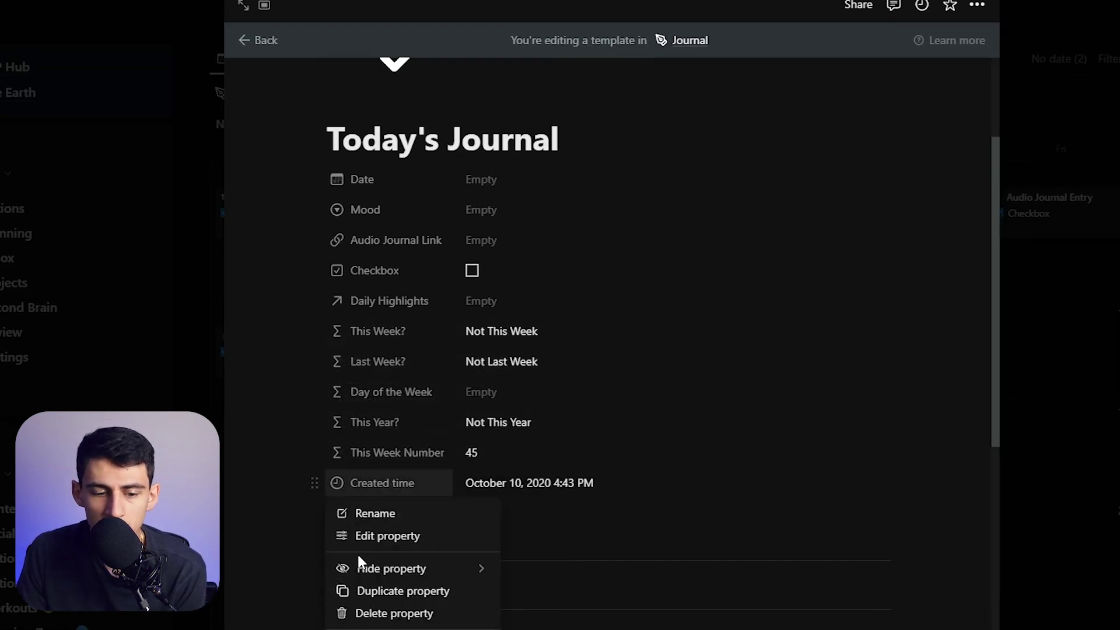
mouse_move(384, 568)
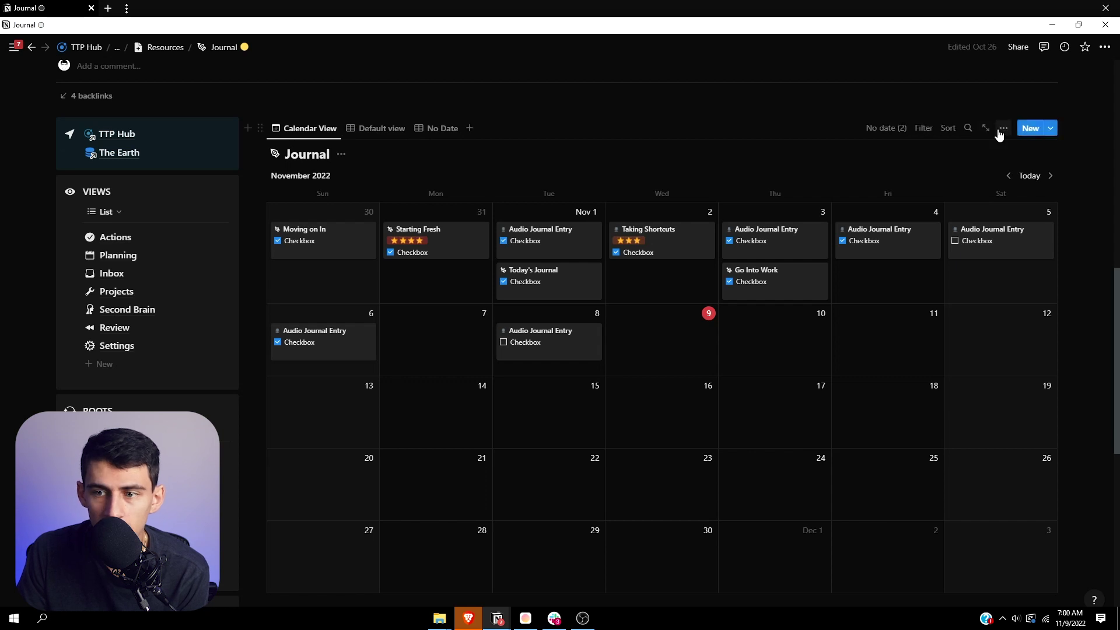
Base the Journal calendar view on the Created time property.
left_click(1003, 128)
left_click(927, 196)
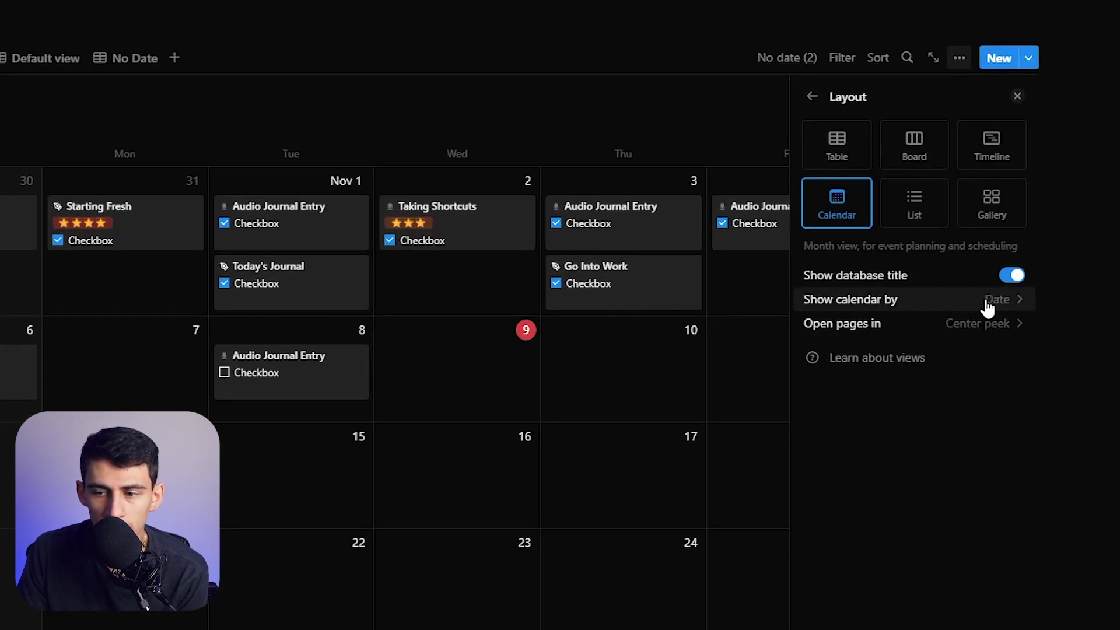
left_click(922, 299)
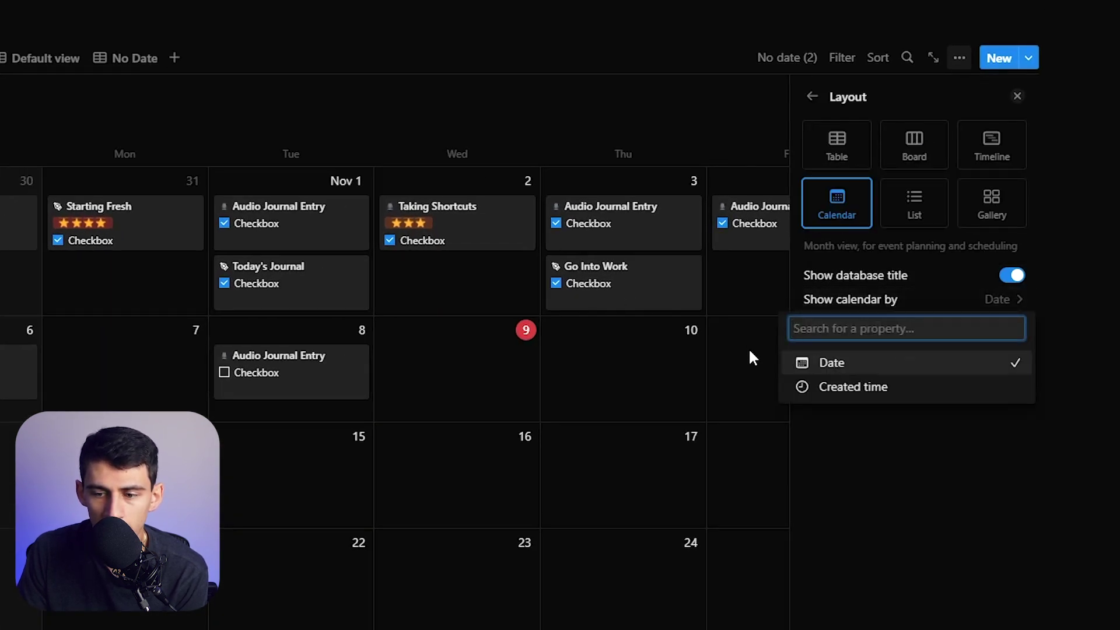
left_click(851, 387)
left_click(1017, 95)
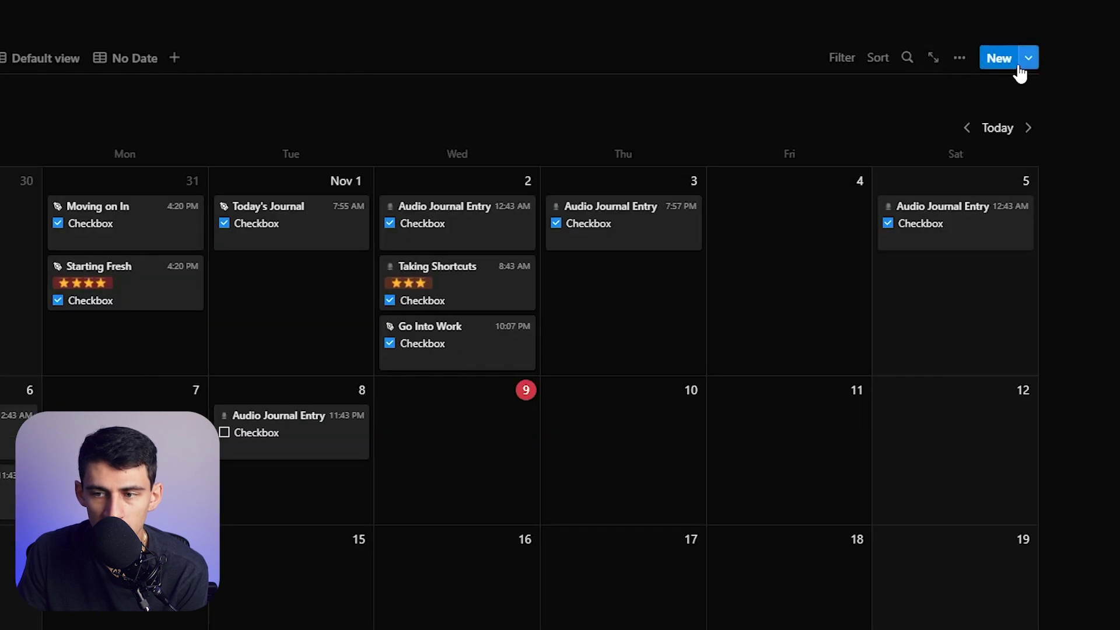
Set the Today's Journal template to repeat every day and save the schedule.
left_click(1025, 57)
left_click(1100, 120)
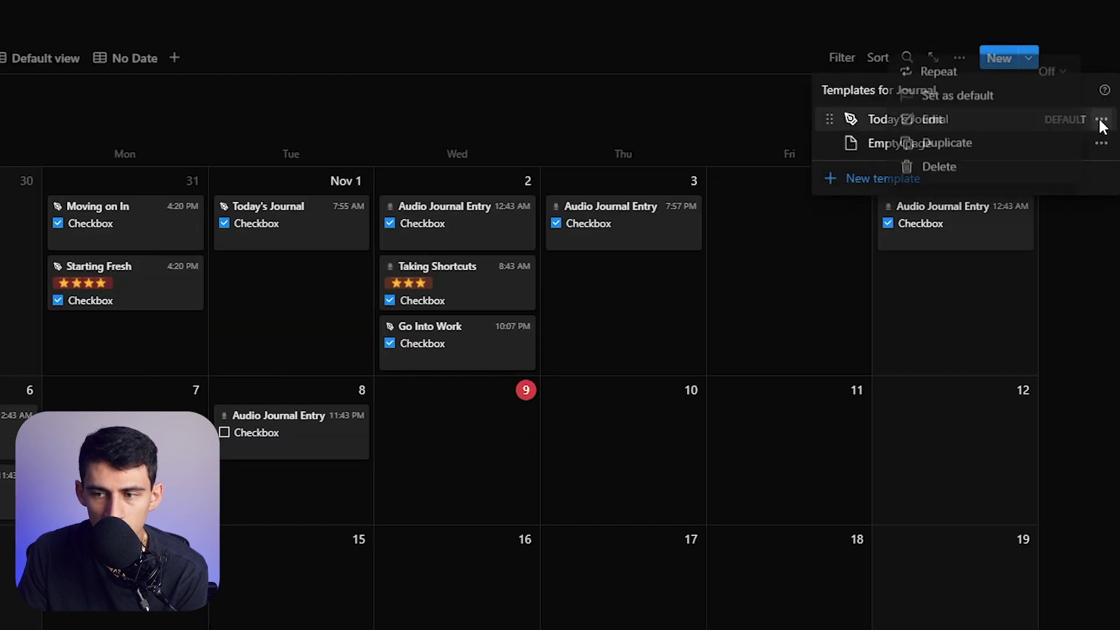
left_click(990, 72)
left_click(915, 100)
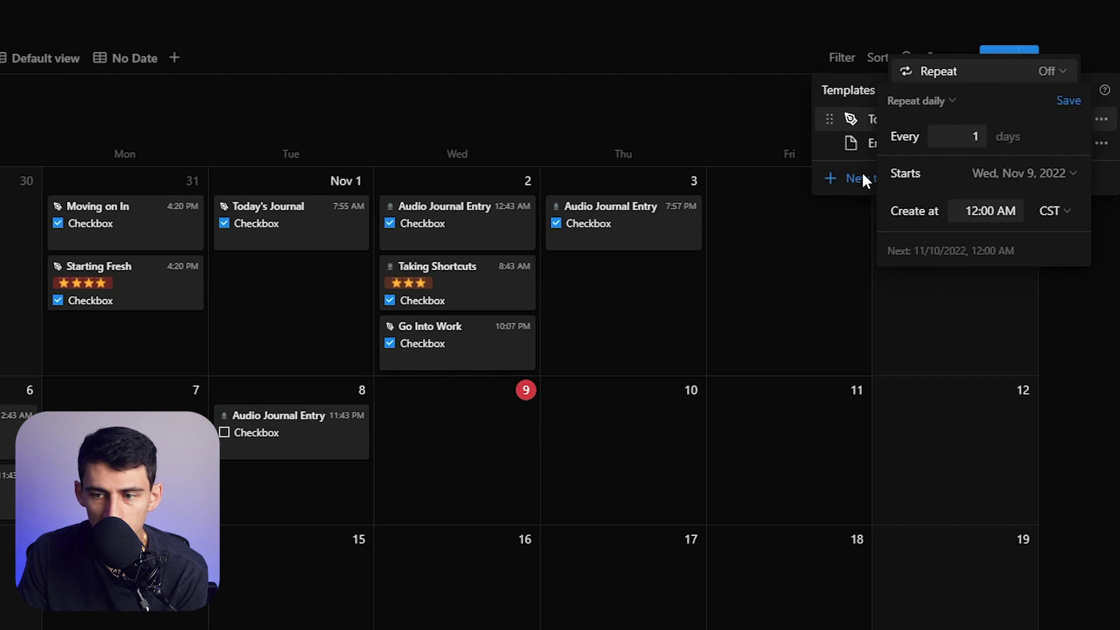
left_click(1066, 101)
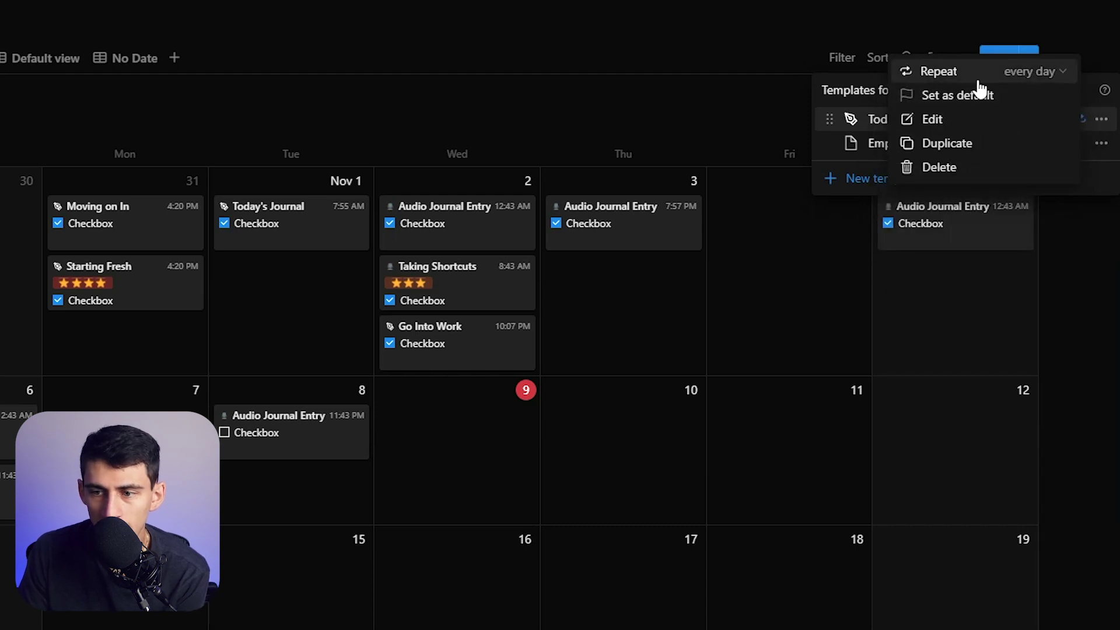
left_click(858, 91)
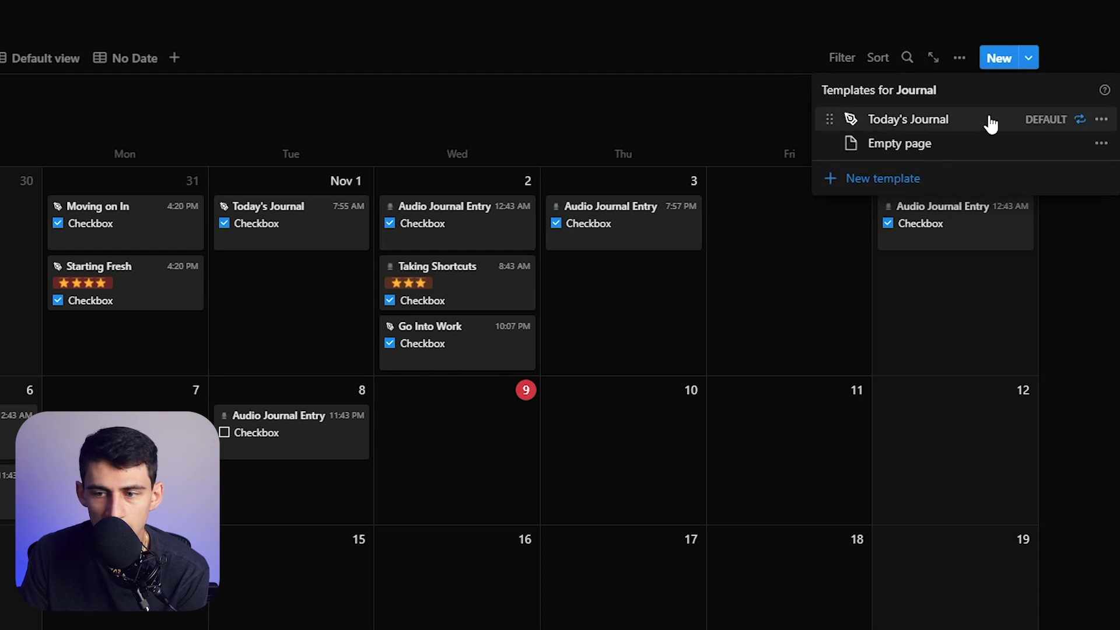
left_click(1101, 124)
Keep Today's Journal repeating daily and change its creation time to 7:03 AM.
left_click(1082, 123)
left_click(1097, 118)
left_click(986, 71)
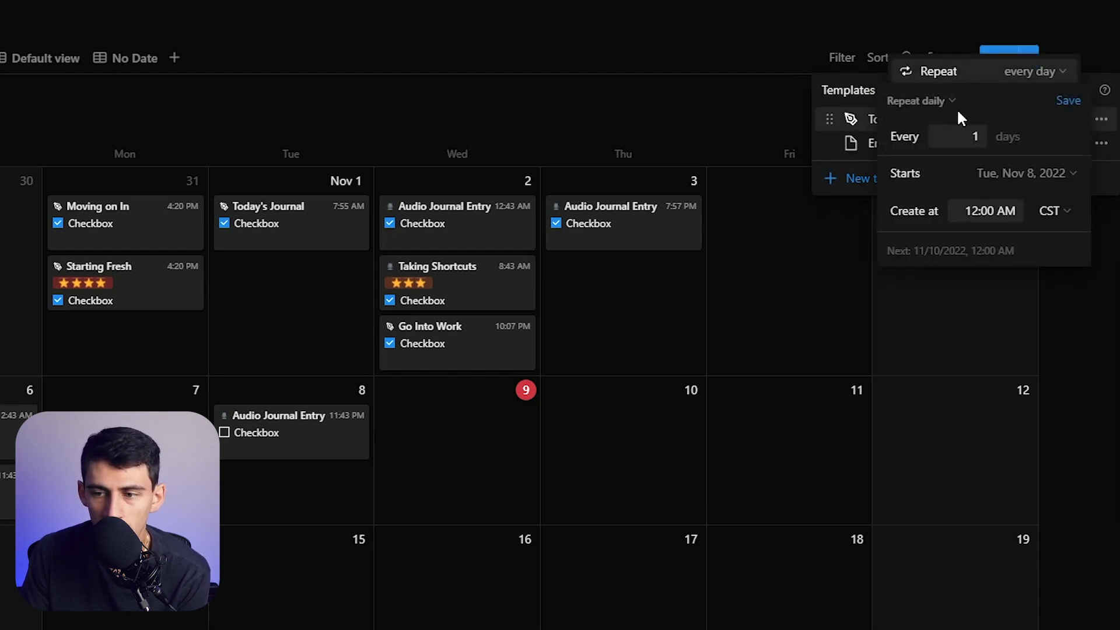
left_click(920, 101)
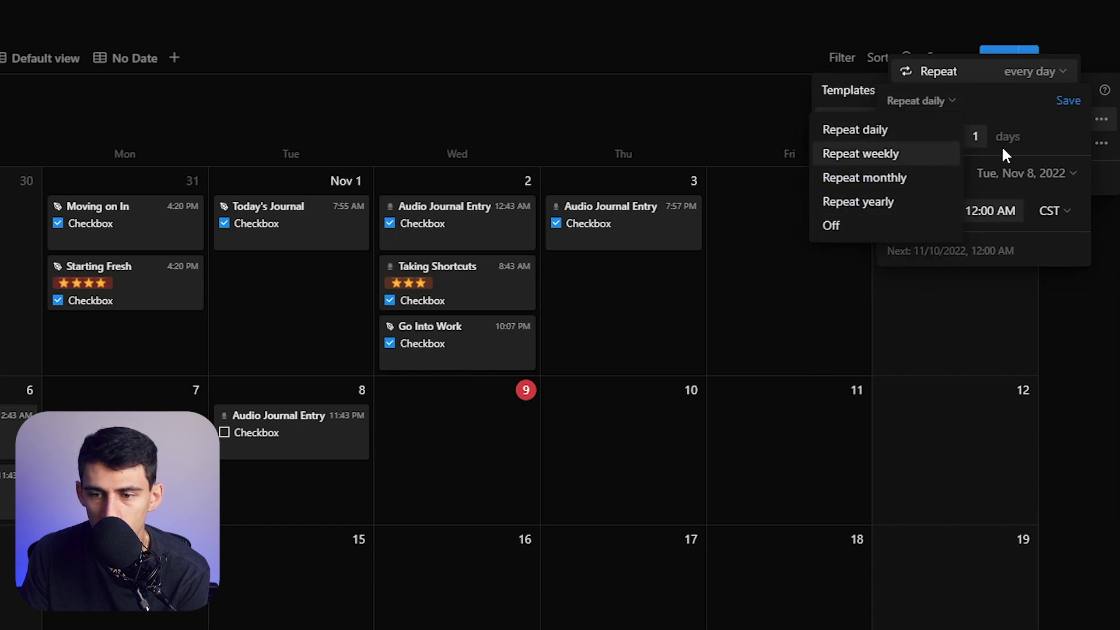
left_click(1064, 111)
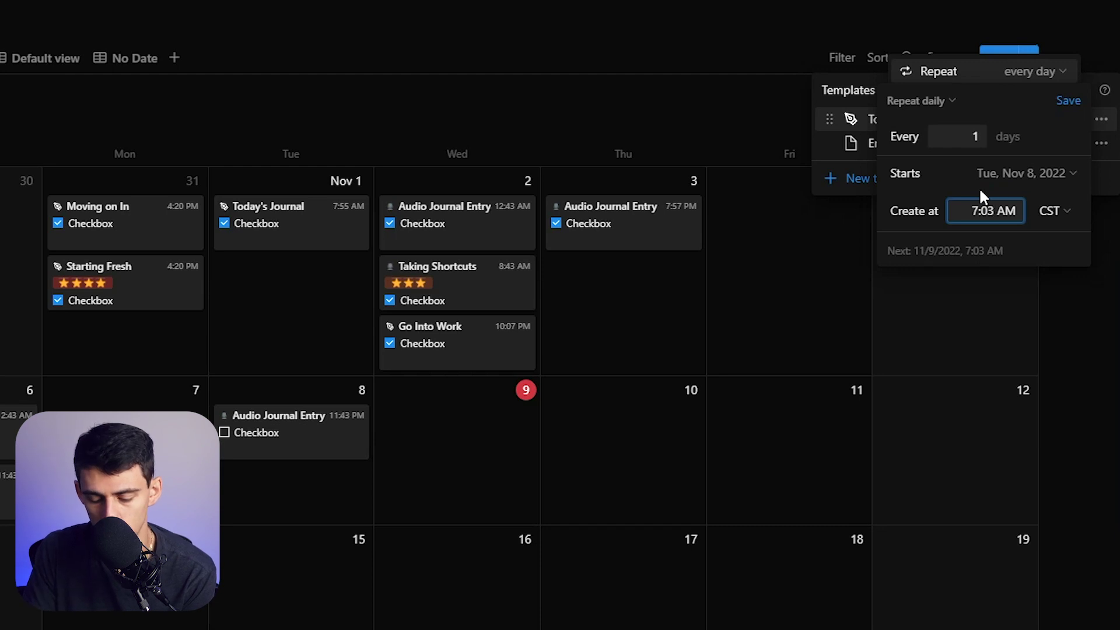
key("BackSpace")
key("Return")
left_click(440, 408)
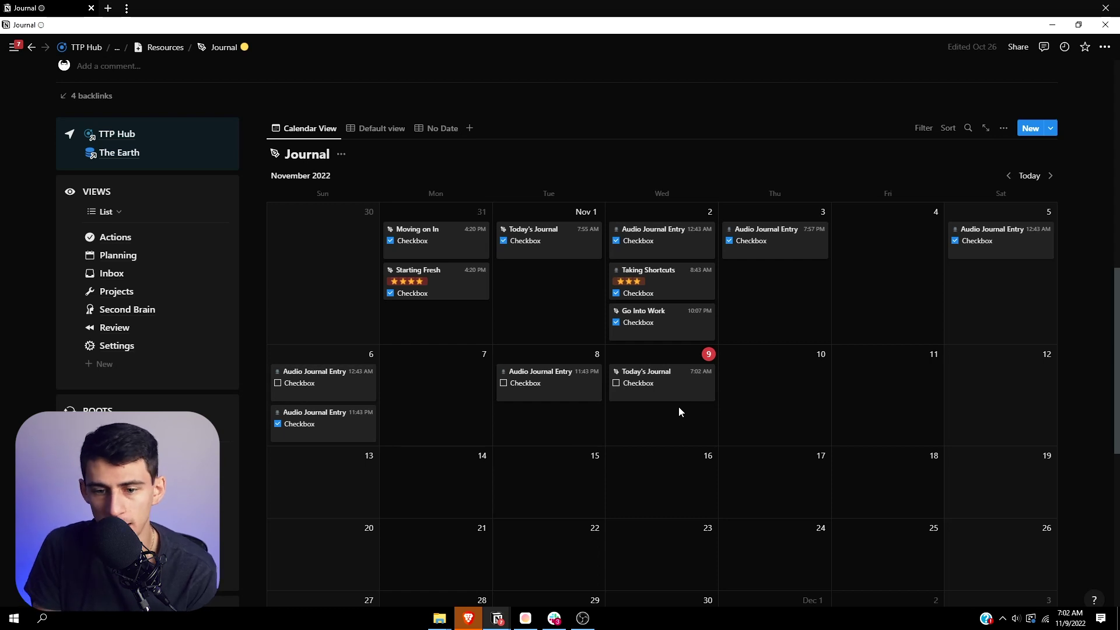
left_click(1050, 128)
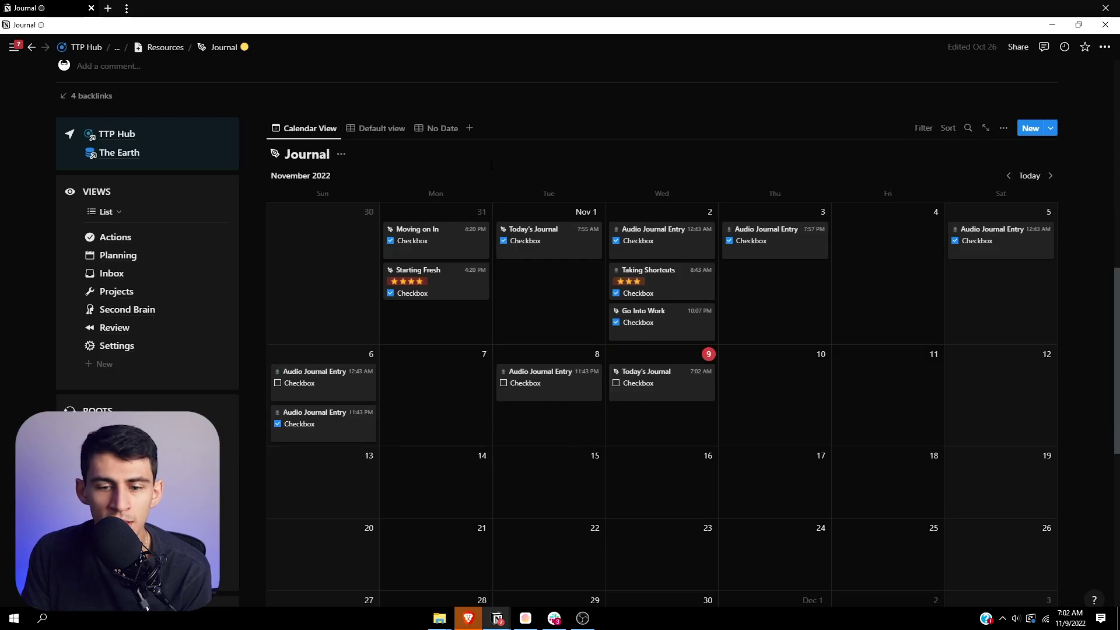
Duplicate the No Date view as 'Todays Journal' with a List layout.
left_click(379, 128)
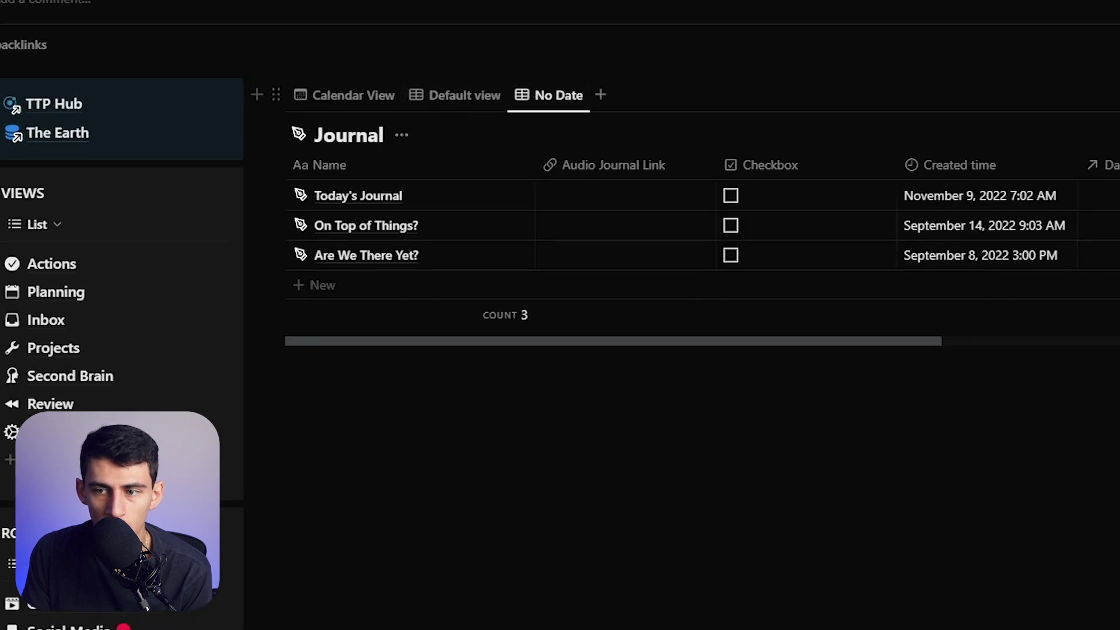
left_click(548, 98)
left_click(566, 227)
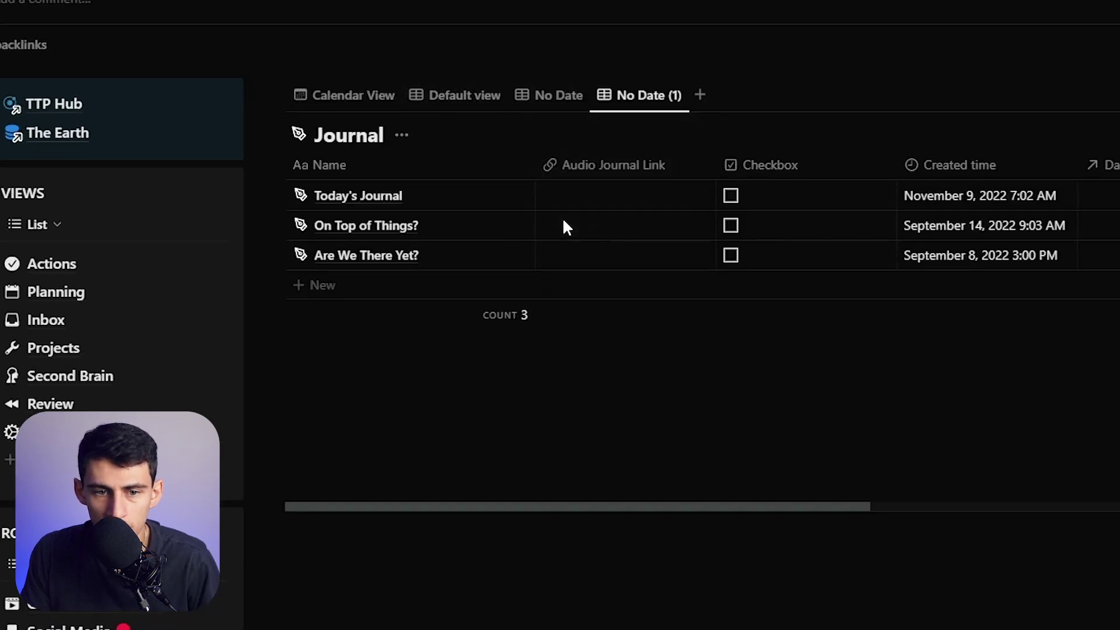
type("Todays Journal")
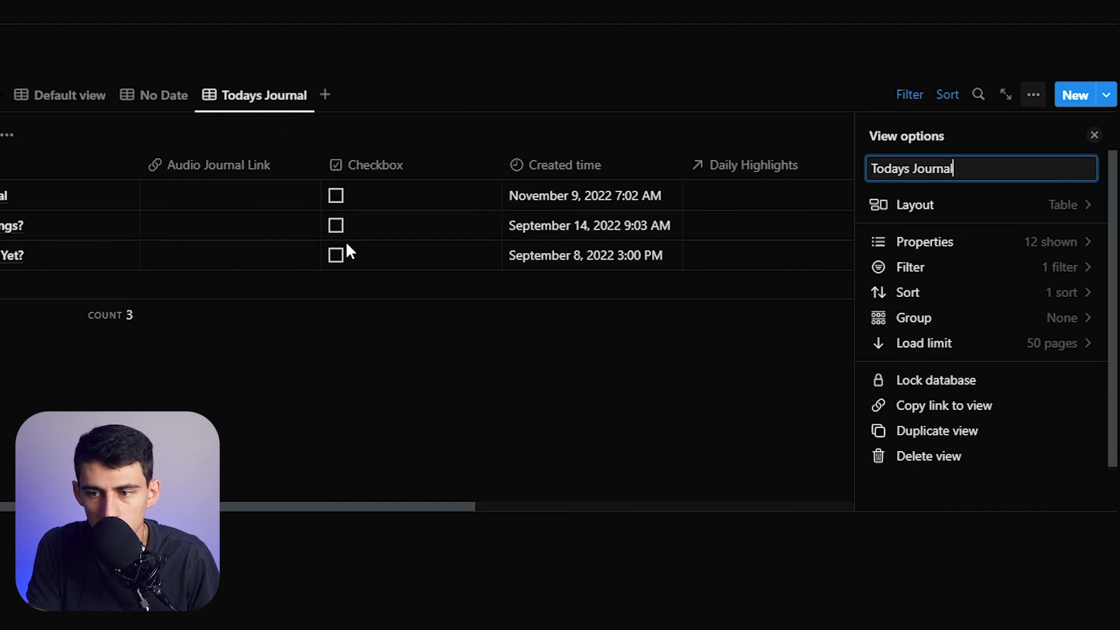
left_click(881, 203)
left_click(968, 254)
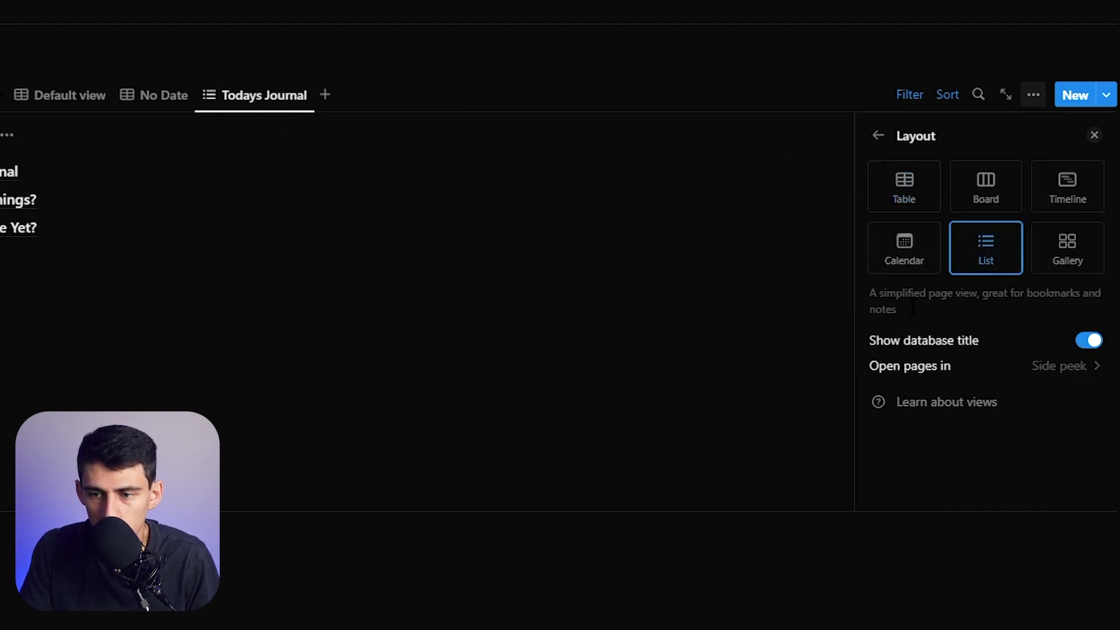
left_click(881, 137)
Filter Todays Journal to Created time is Today and show the Checkbox property.
left_click(890, 266)
left_click(959, 175)
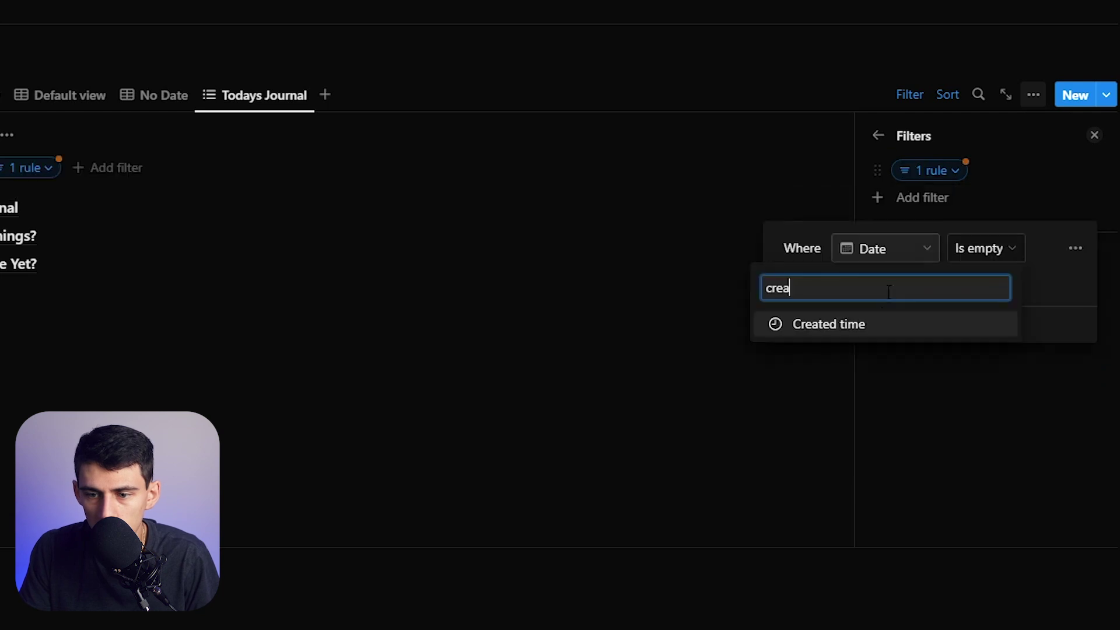
left_click(825, 323)
left_click(981, 248)
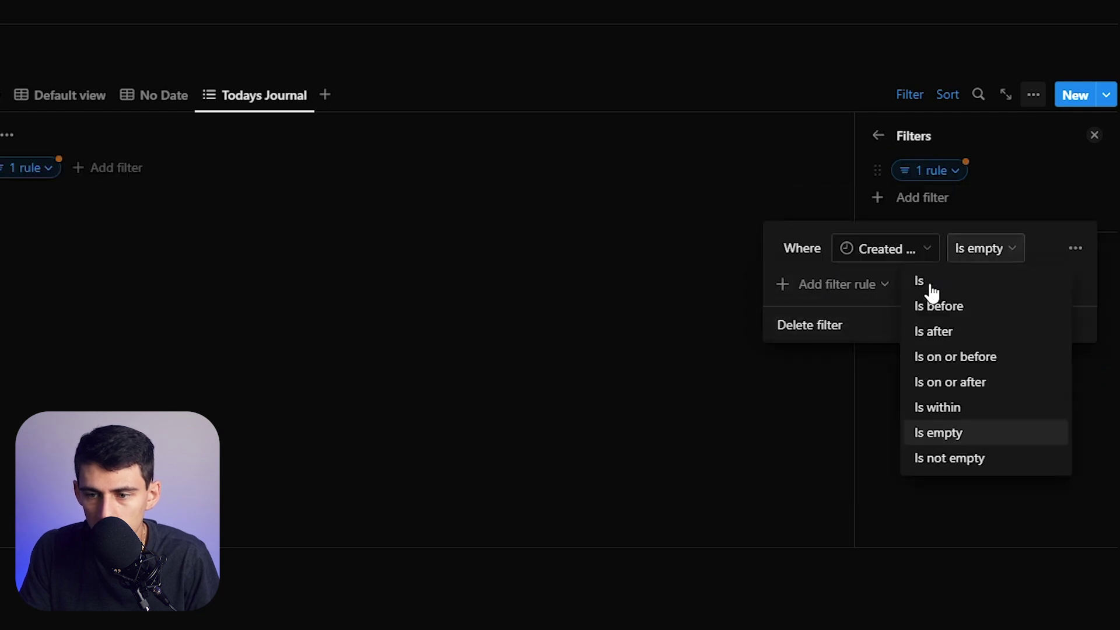
left_click(918, 280)
left_click(642, 275)
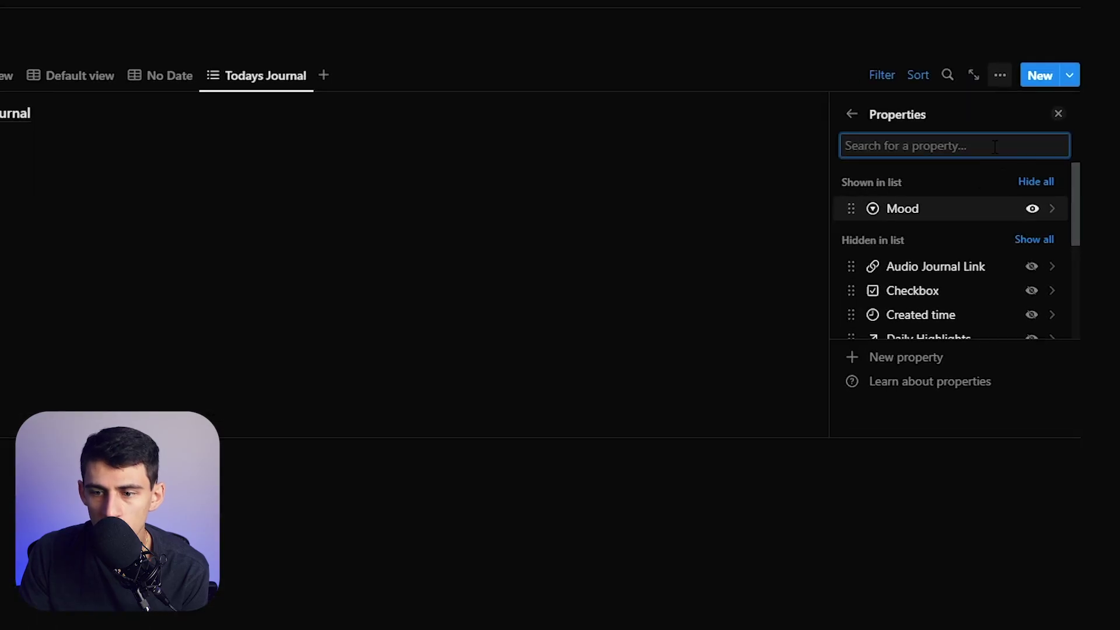
left_click(1032, 290)
key("Escape")
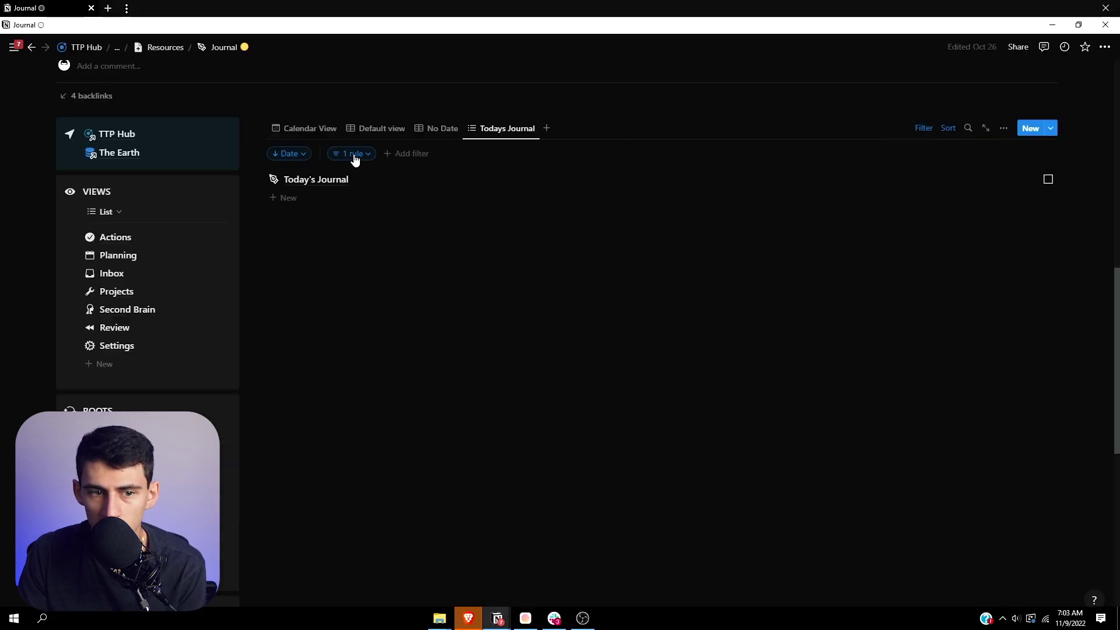
left_click(354, 155)
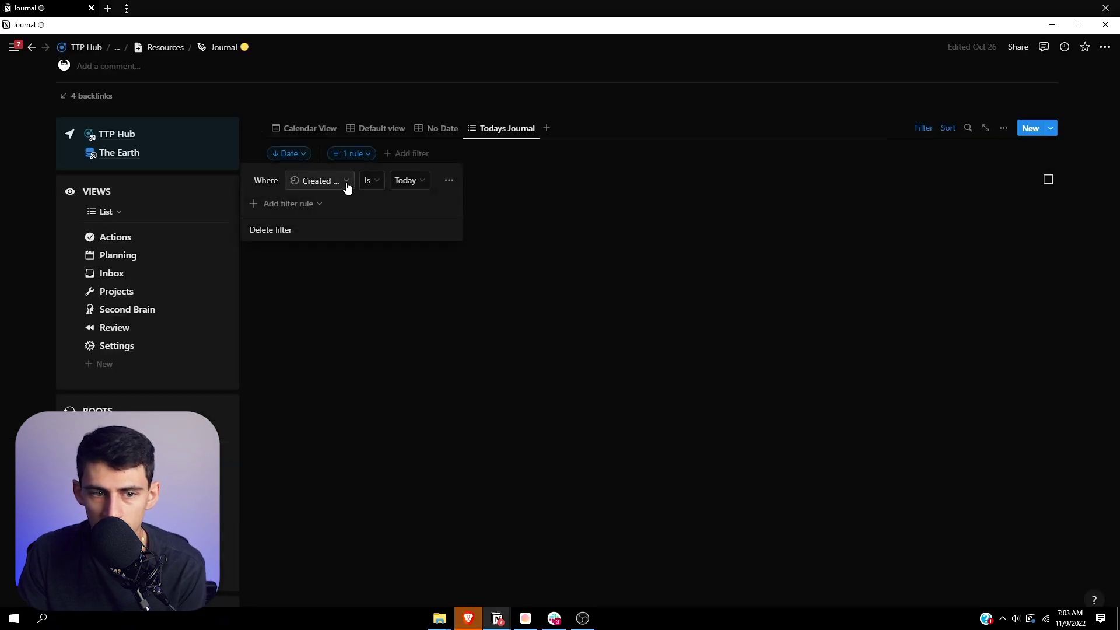
Change the Todays Journal filter to Checkbox is Unchecked.
left_click(320, 181)
left_click(292, 260)
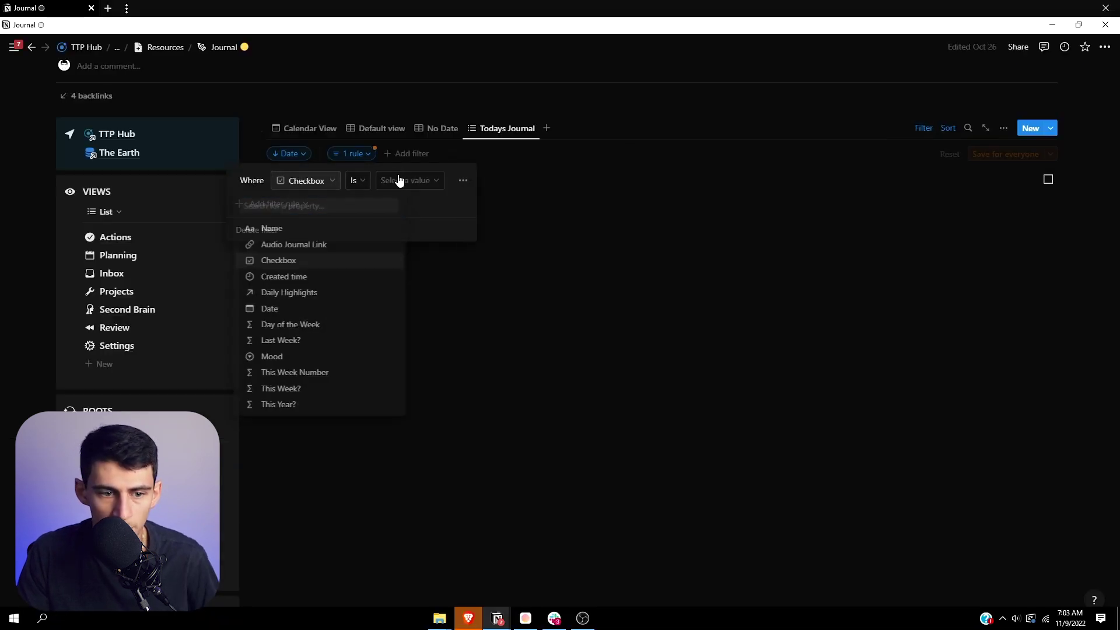
left_click(416, 182)
left_click(407, 200)
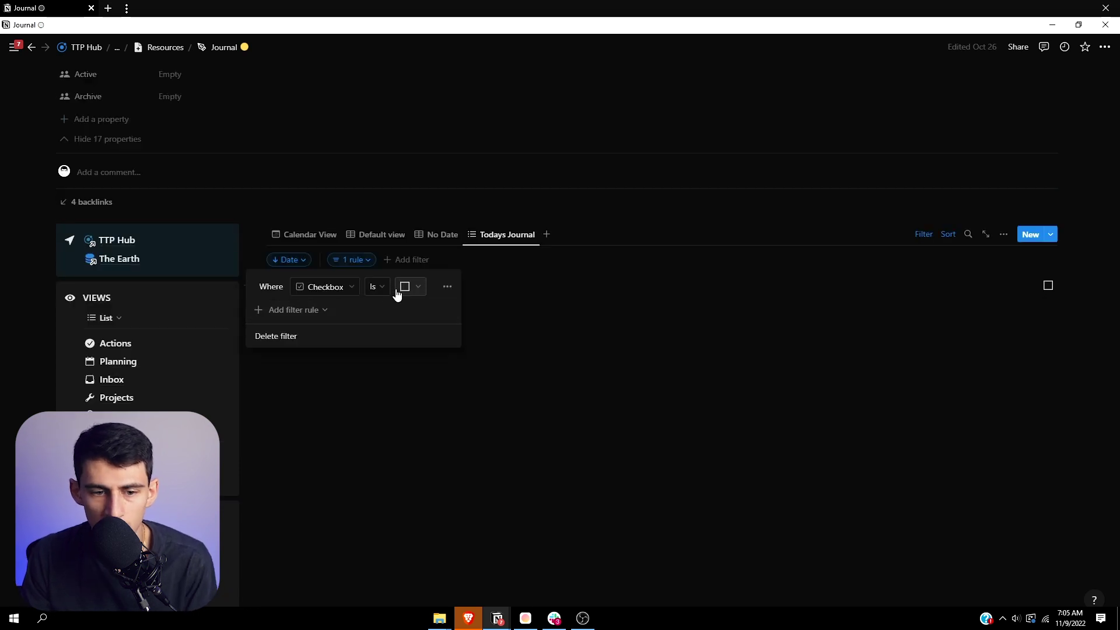
left_click(980, 261)
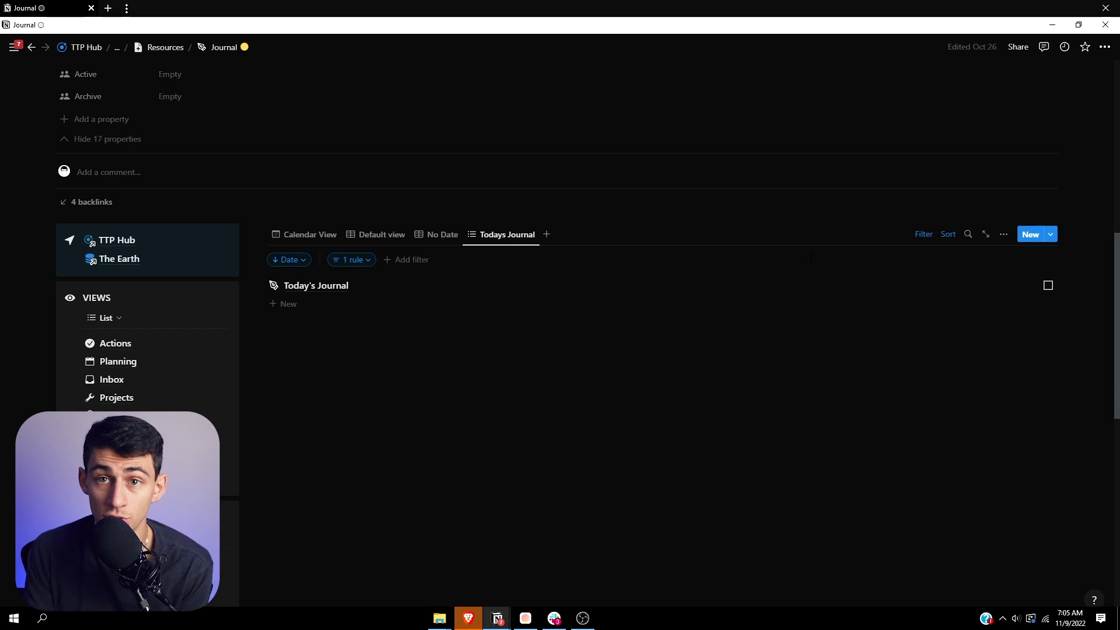
Make Created time visible on Todays Journal list entries.
left_click(1007, 235)
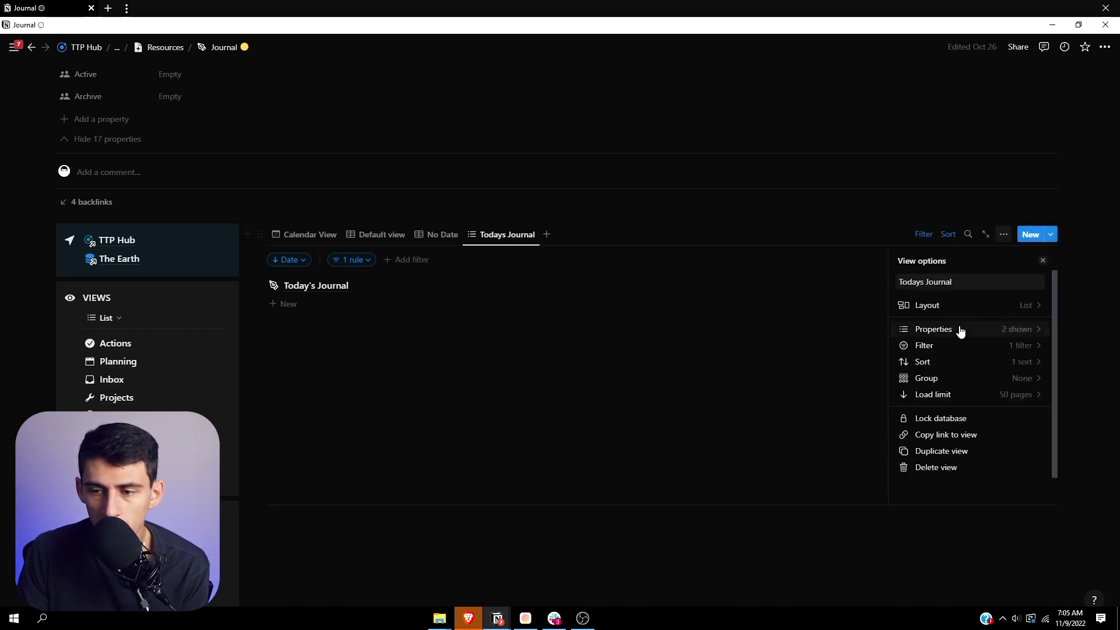
left_click(957, 327)
left_click(1025, 398)
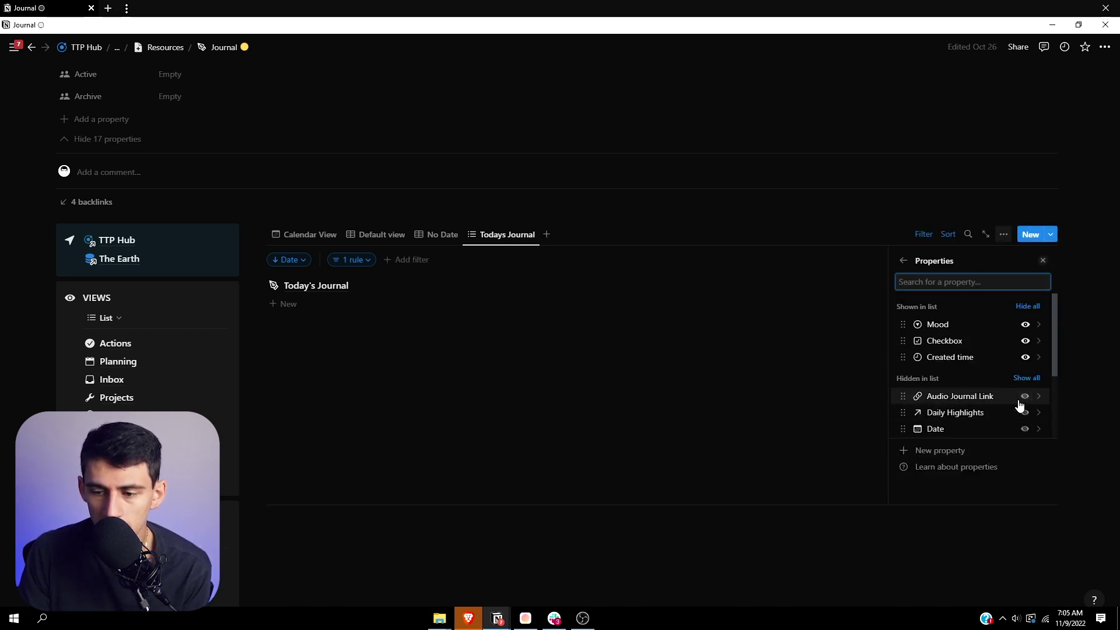
left_click(860, 254)
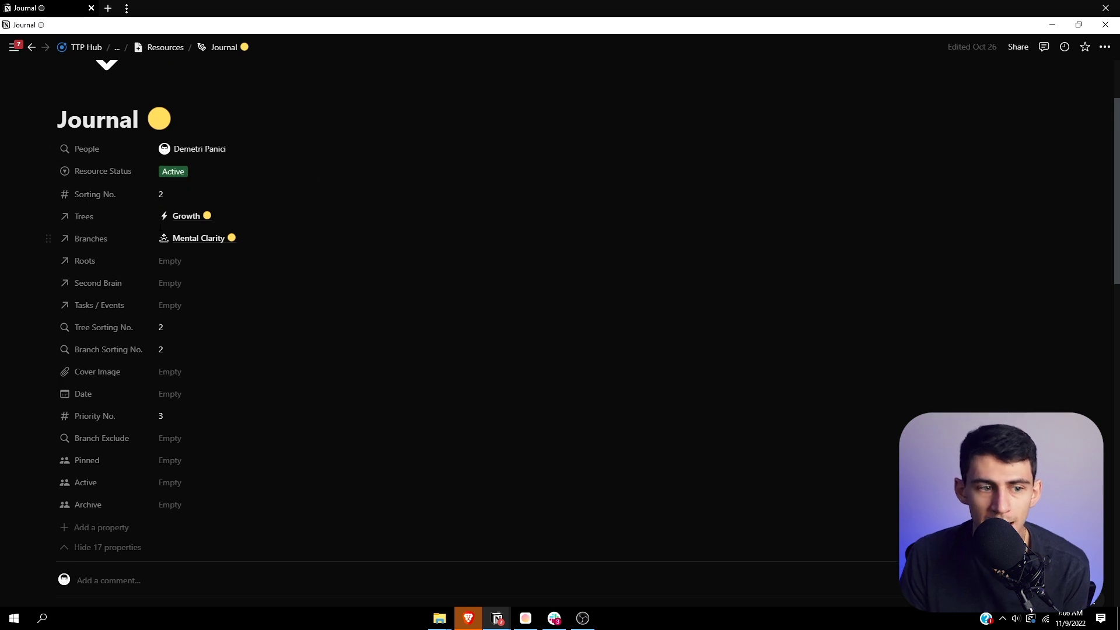
scroll(143, 224, "down", 2)
Display the Journal page's Trees relation as a separate page section showing Growth.
scroll(135, 218, "up", 3)
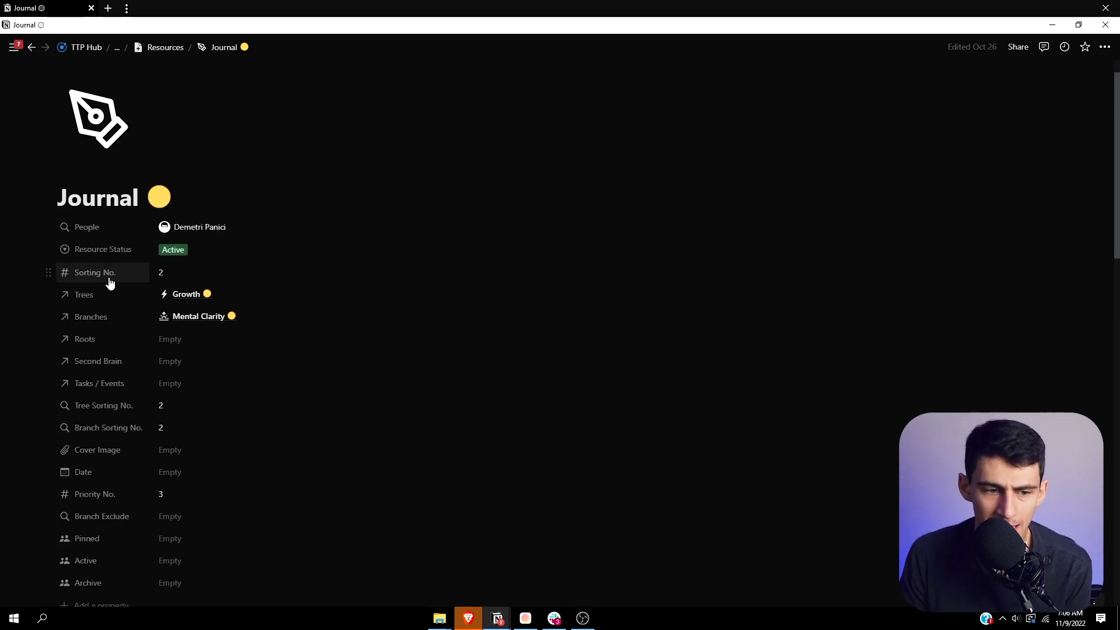
scroll(113, 321, "down", 3)
left_click(118, 456)
scroll(175, 291, "up", 3)
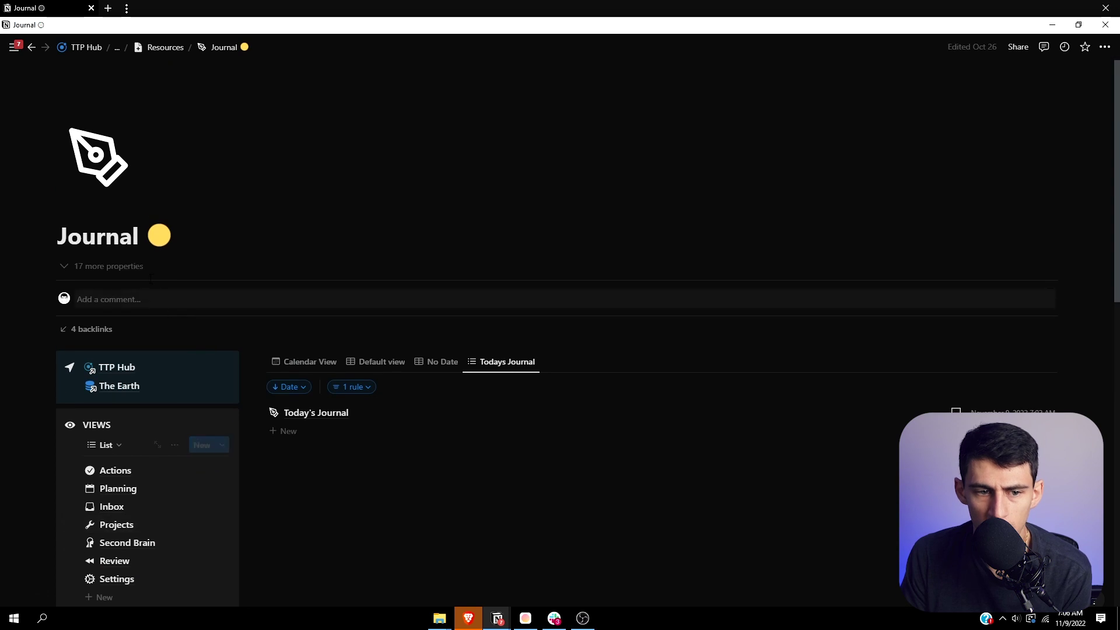
left_click(143, 271)
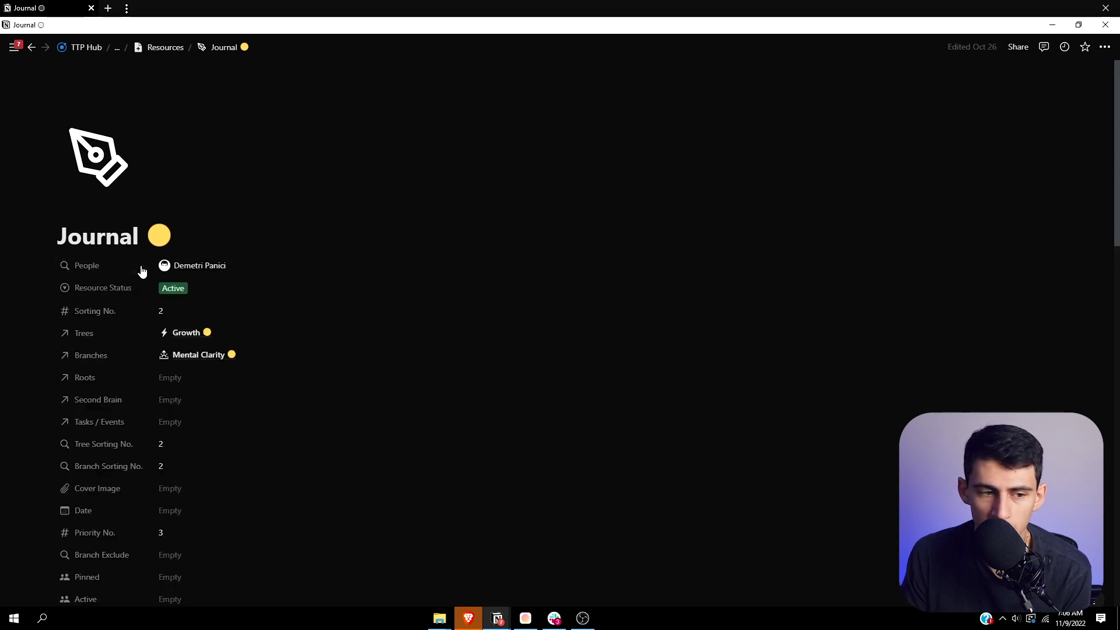
left_click(114, 332)
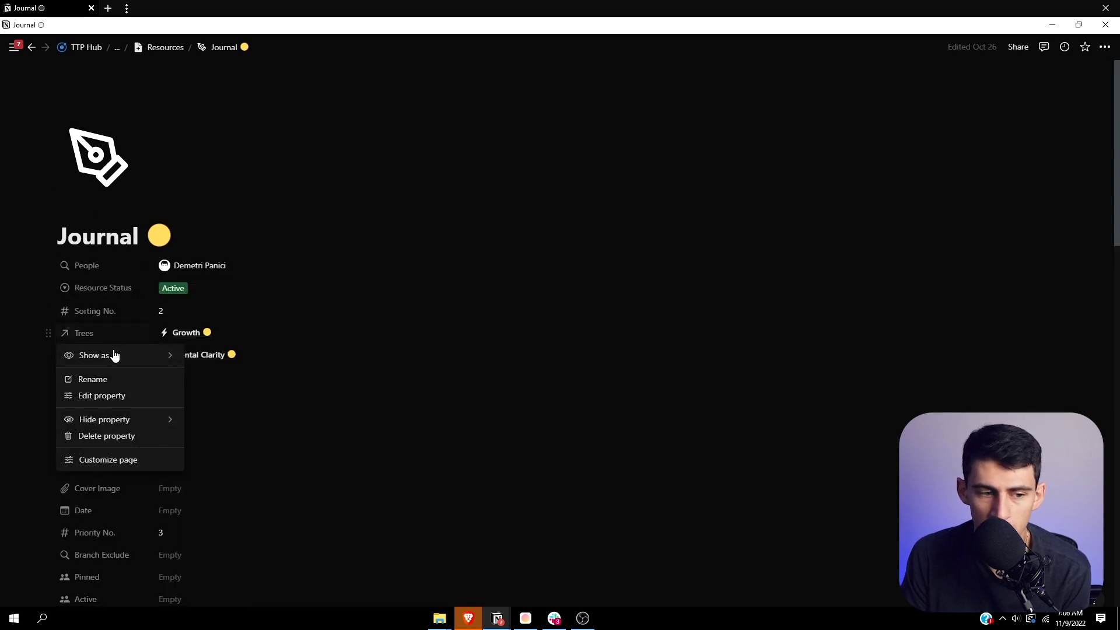
mouse_move(114, 357)
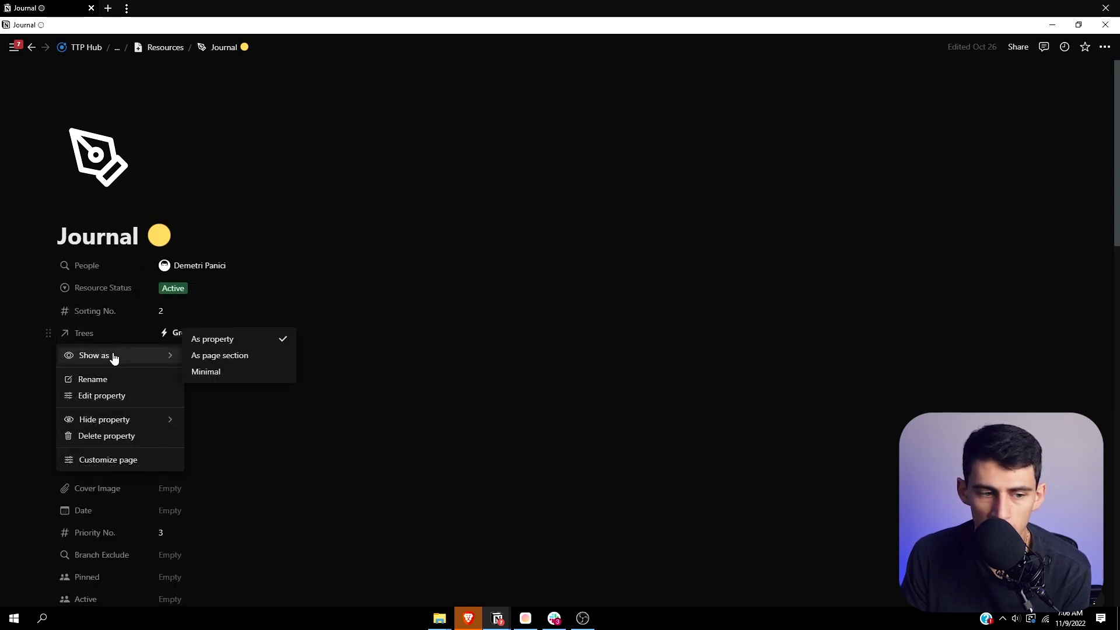
left_click(222, 354)
scroll(230, 355, "down", 10)
scroll(326, 329, "up", 2)
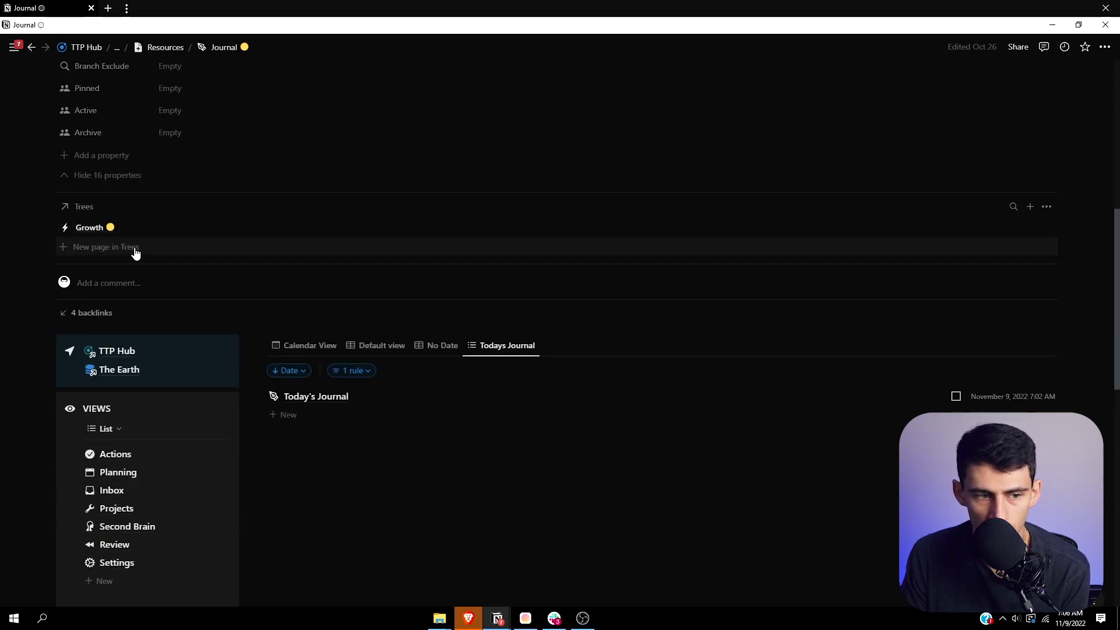
scroll(251, 271, "up", 7)
Show the Trees relation in minimal form as '1 Trees'.
left_click(102, 282)
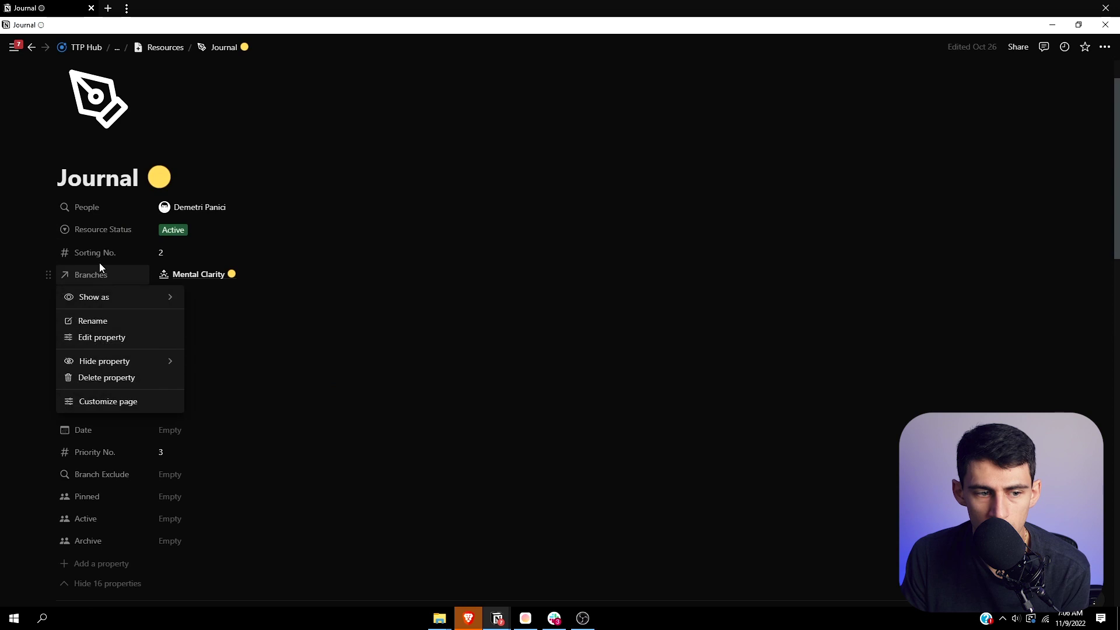
key("Escape")
scroll(115, 282, "down", 7)
left_click(92, 211)
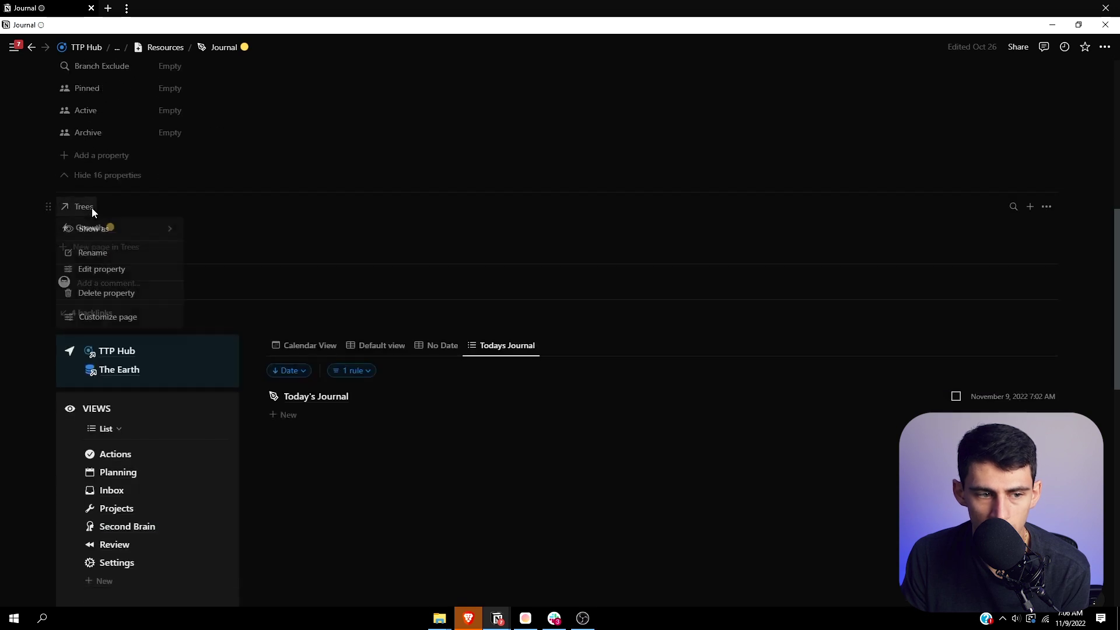
mouse_move(107, 232)
left_click(213, 245)
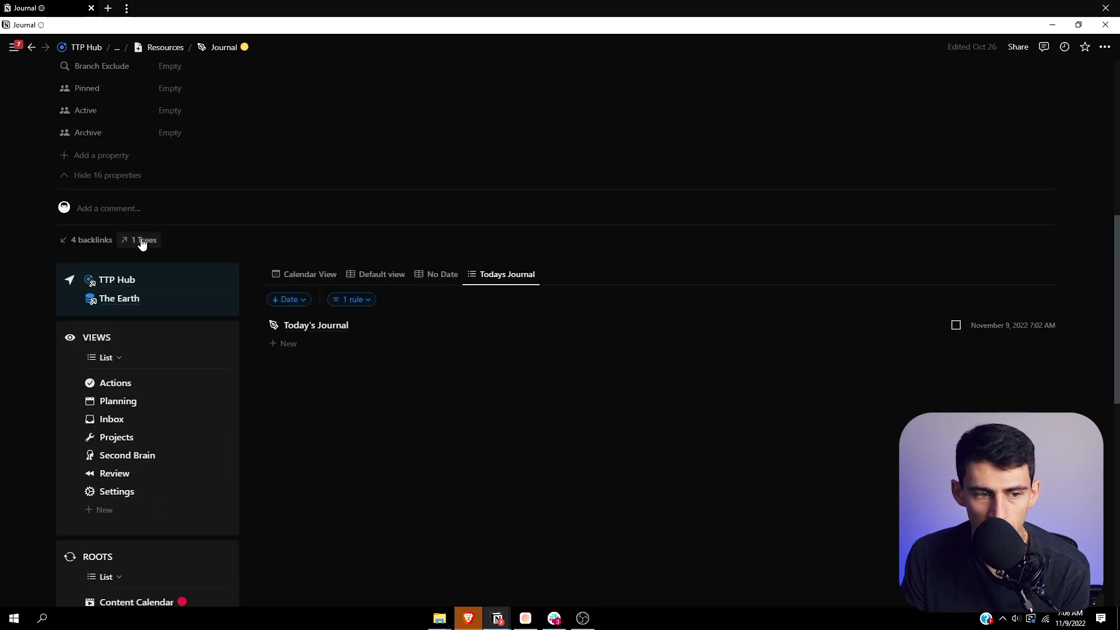
scroll(91, 251, "up", 7)
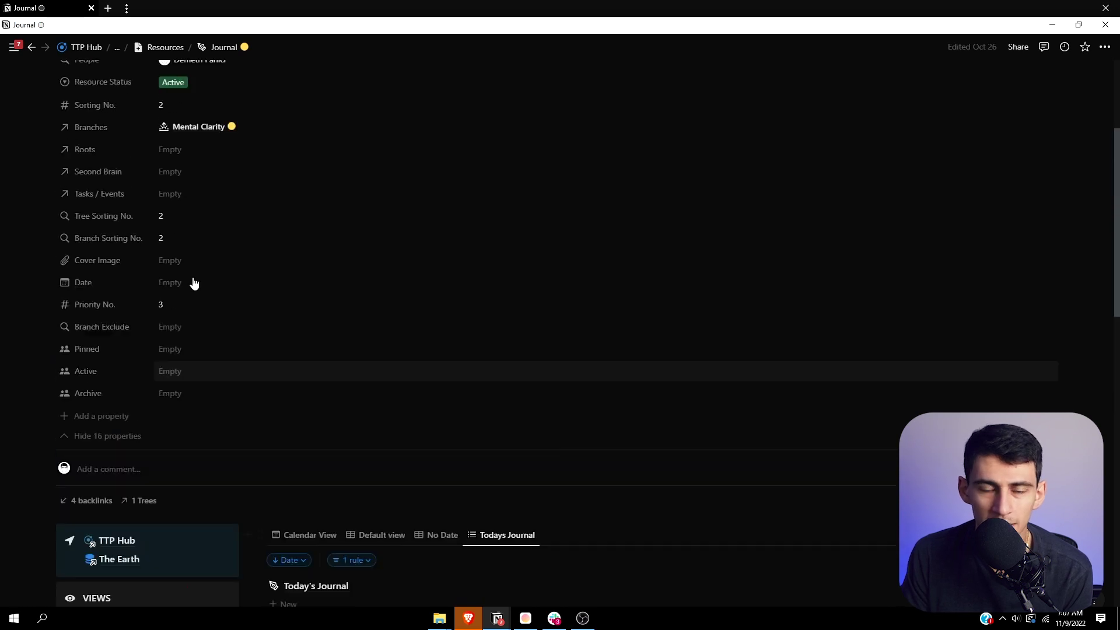
Show the Branches relation in minimal form as '1 Branches'.
left_click(93, 274)
mouse_move(99, 299)
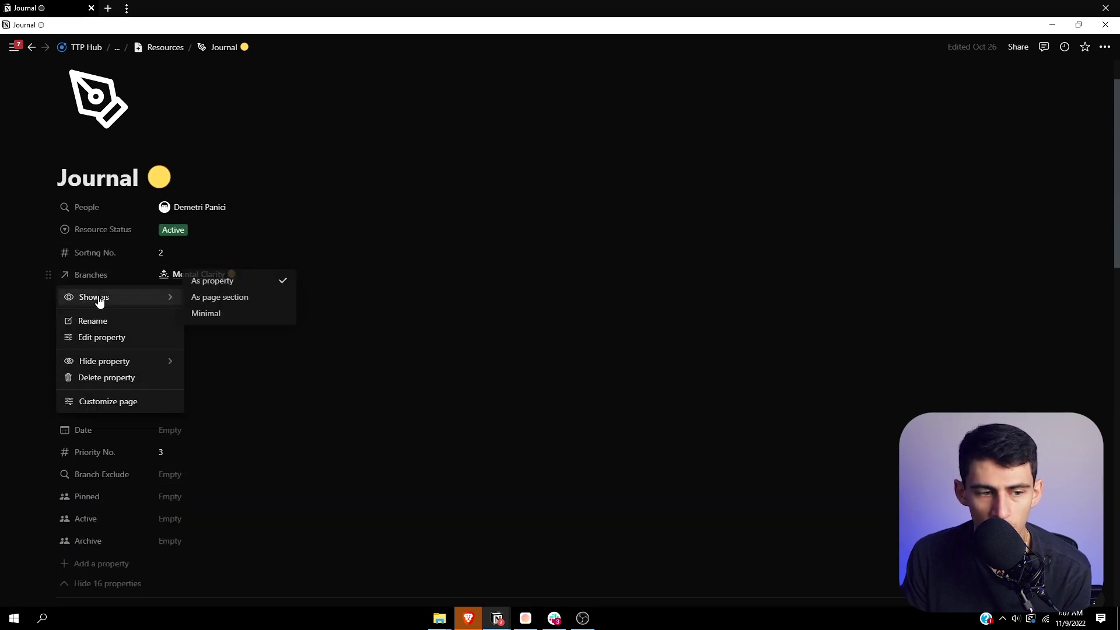
left_click(224, 315)
scroll(274, 236, "down", 9)
scroll(248, 230, "up", 5)
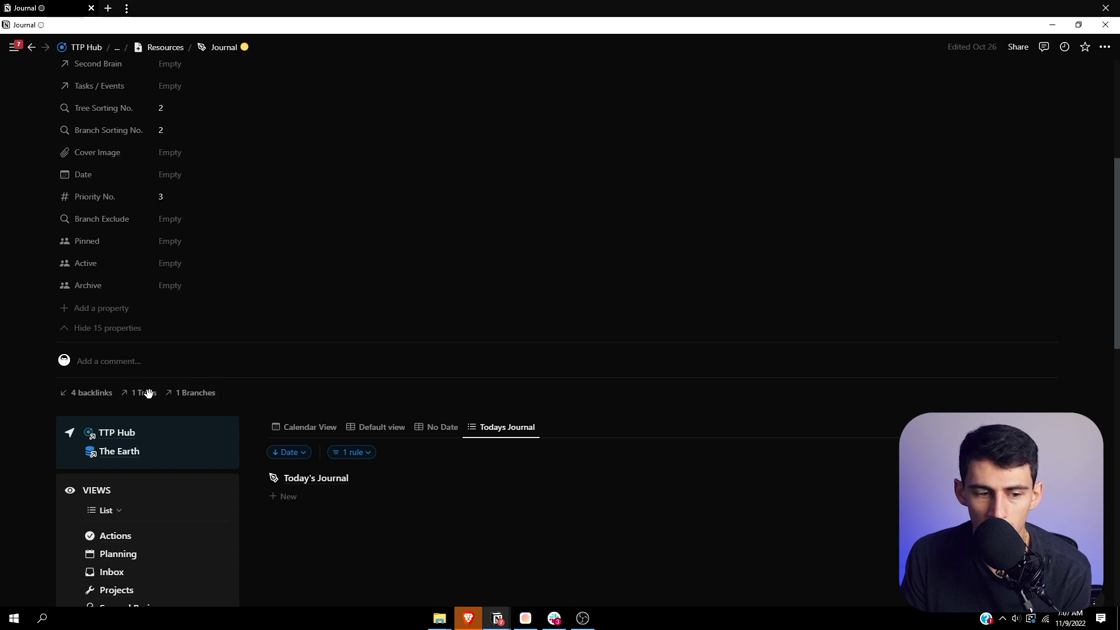
scroll(437, 287, "up", 2)
scroll(367, 288, "down", 2)
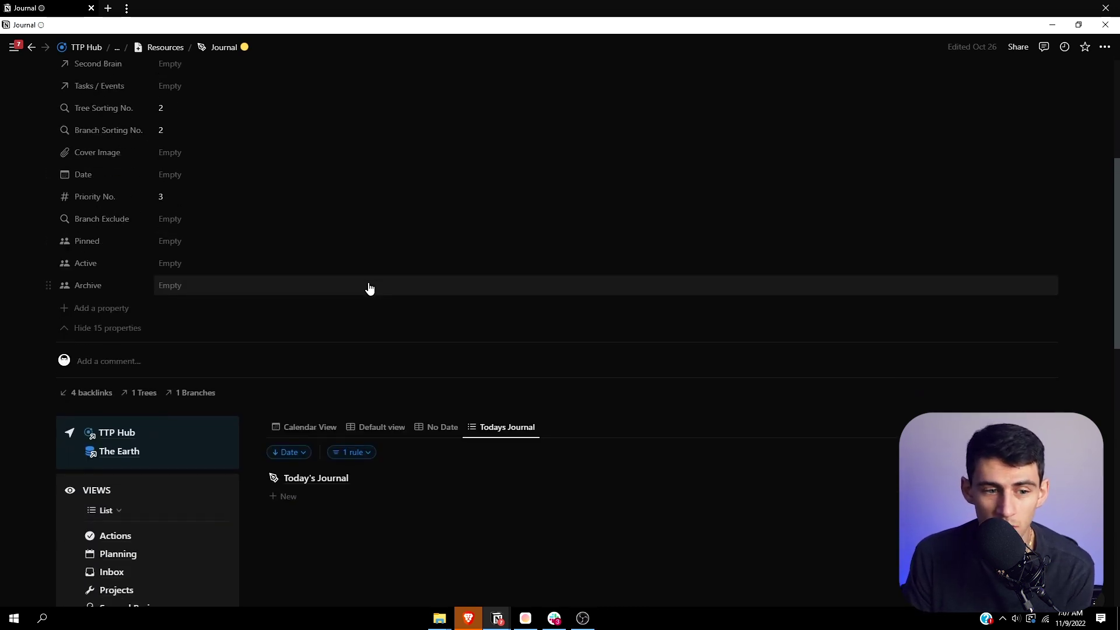
scroll(368, 288, "down", 1)
scroll(290, 304, "up", 2)
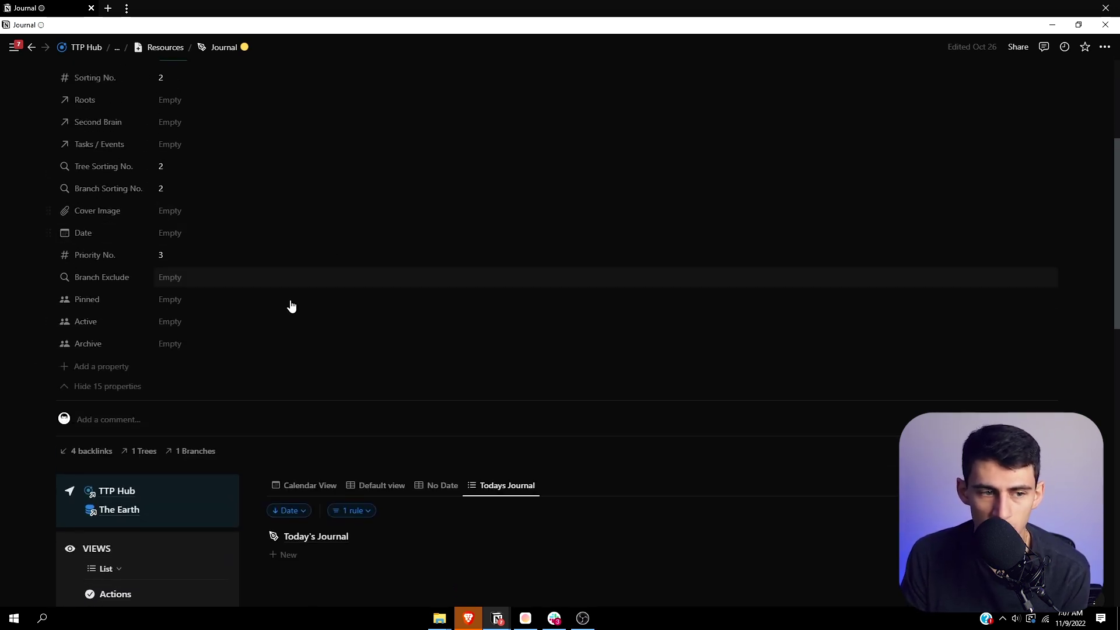
left_click(101, 321)
left_click(150, 182)
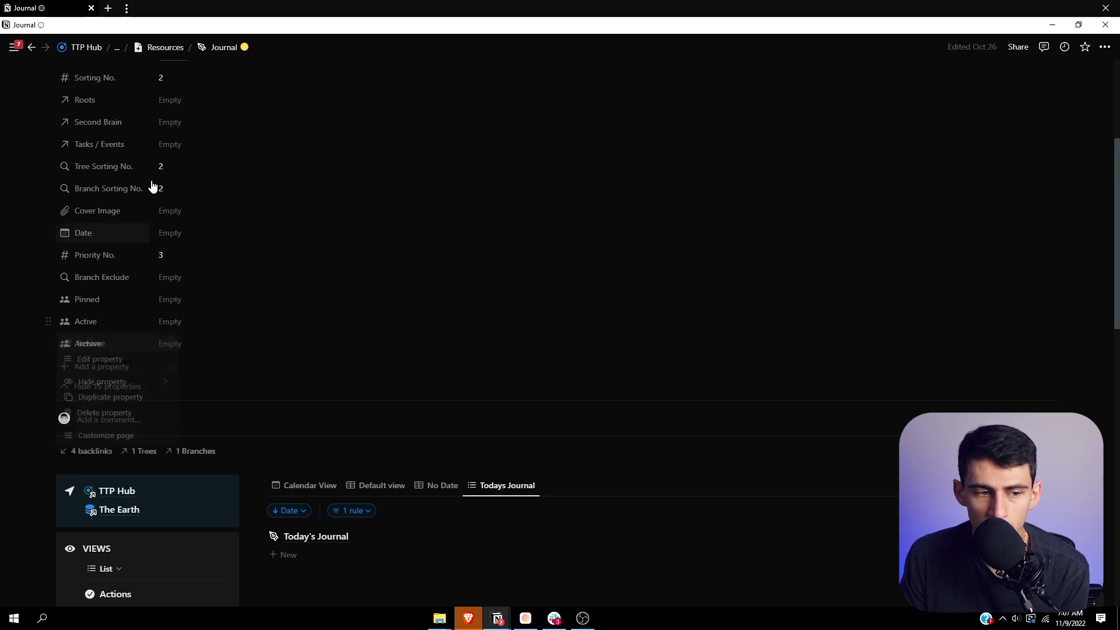
scroll(122, 169, "up", 3)
scroll(127, 188, "down", 1)
scroll(127, 187, "down", 2)
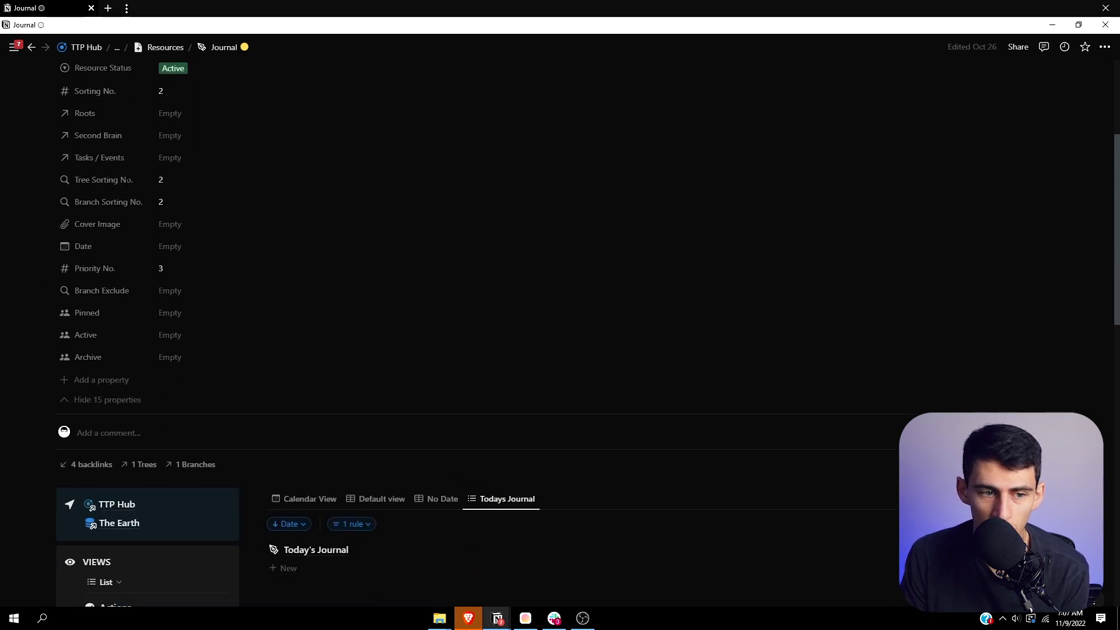
scroll(125, 165, "up", 1)
scroll(125, 165, "down", 1)
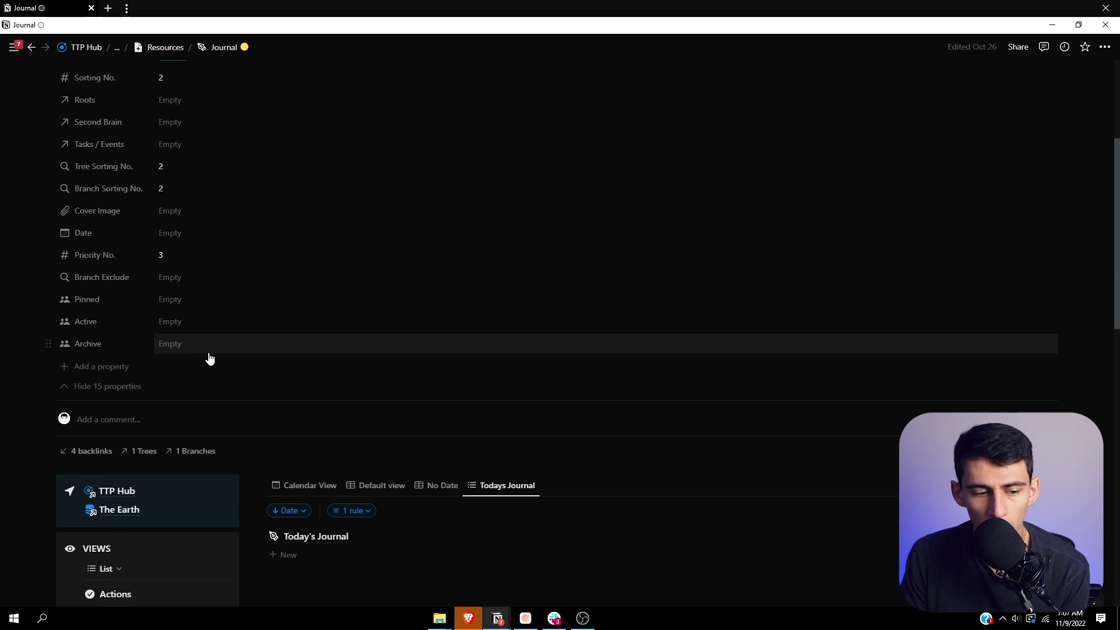
left_click(140, 451)
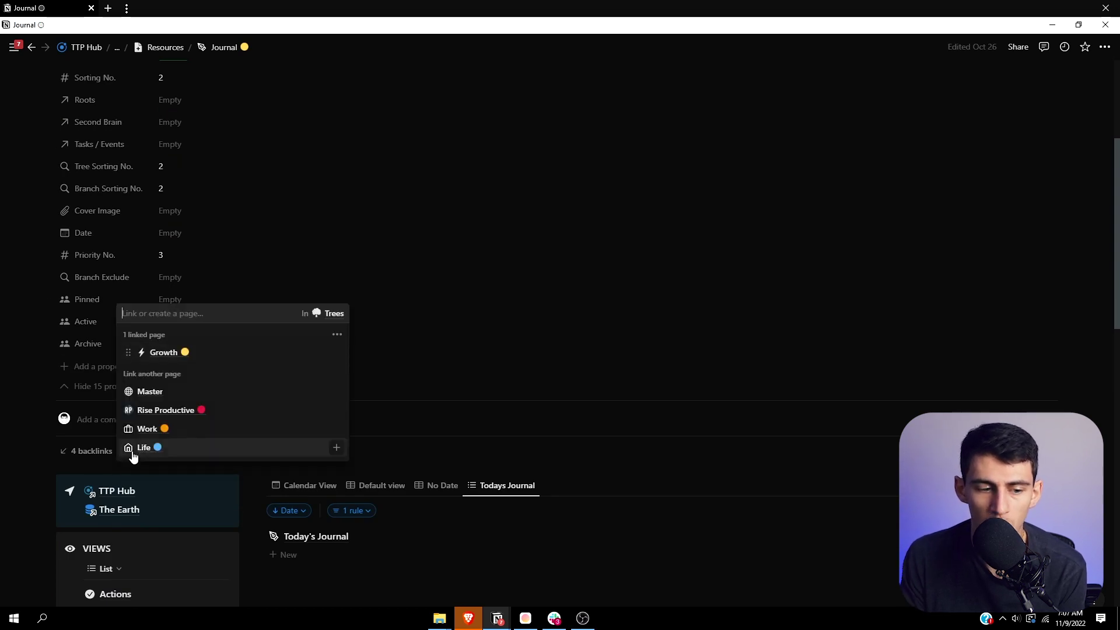
left_click(137, 228)
scroll(152, 245, "up", 3)
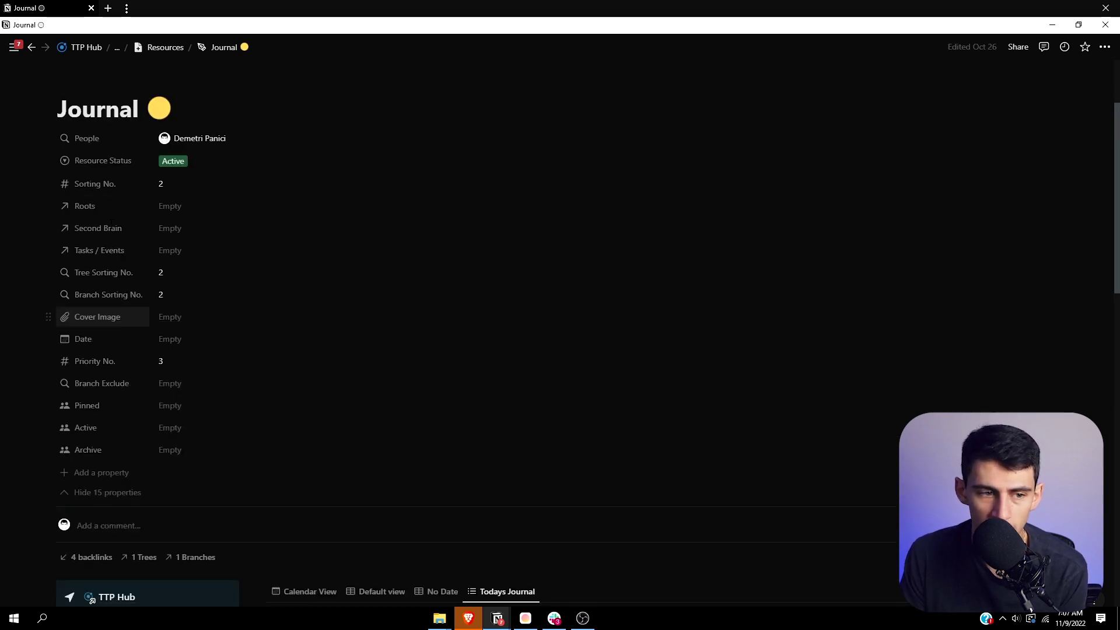
scroll(152, 350, "down", 3)
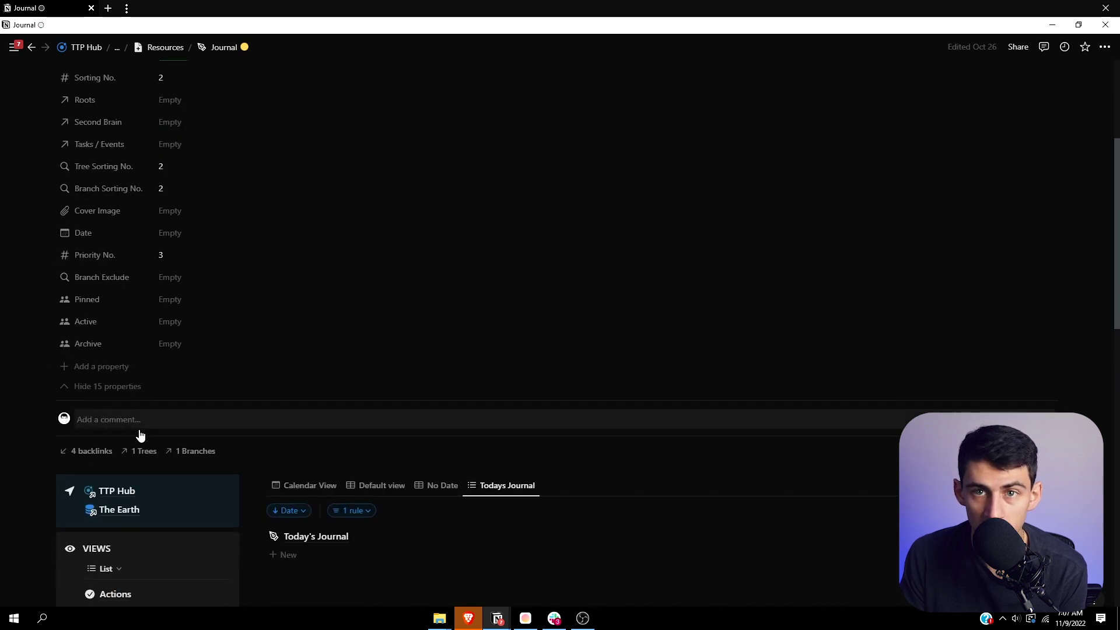
right_click(143, 451)
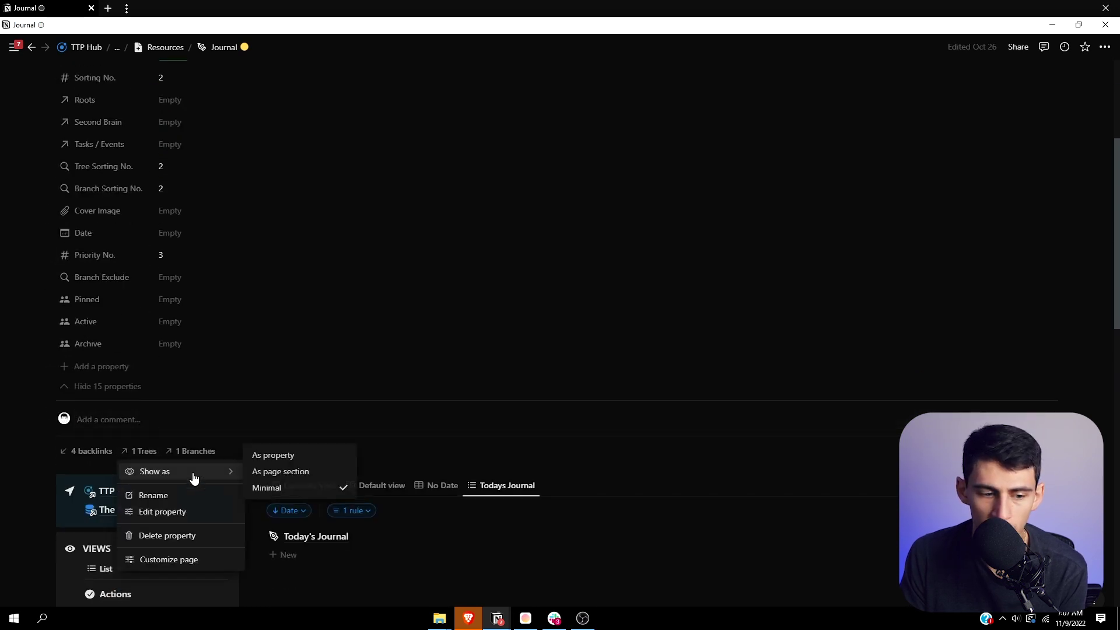
Show Trees as a regular property again, listing Growth.
left_click(290, 477)
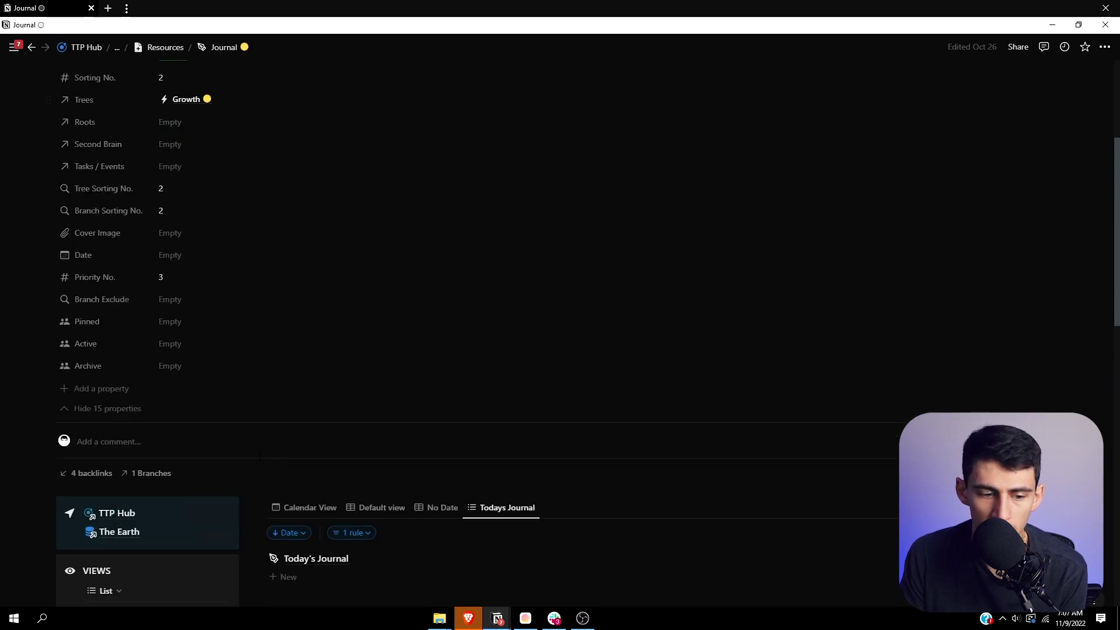
right_click(150, 473)
key("Escape")
Check the page linked under '1 Branches' and bring up its Show as options.
left_click(161, 478)
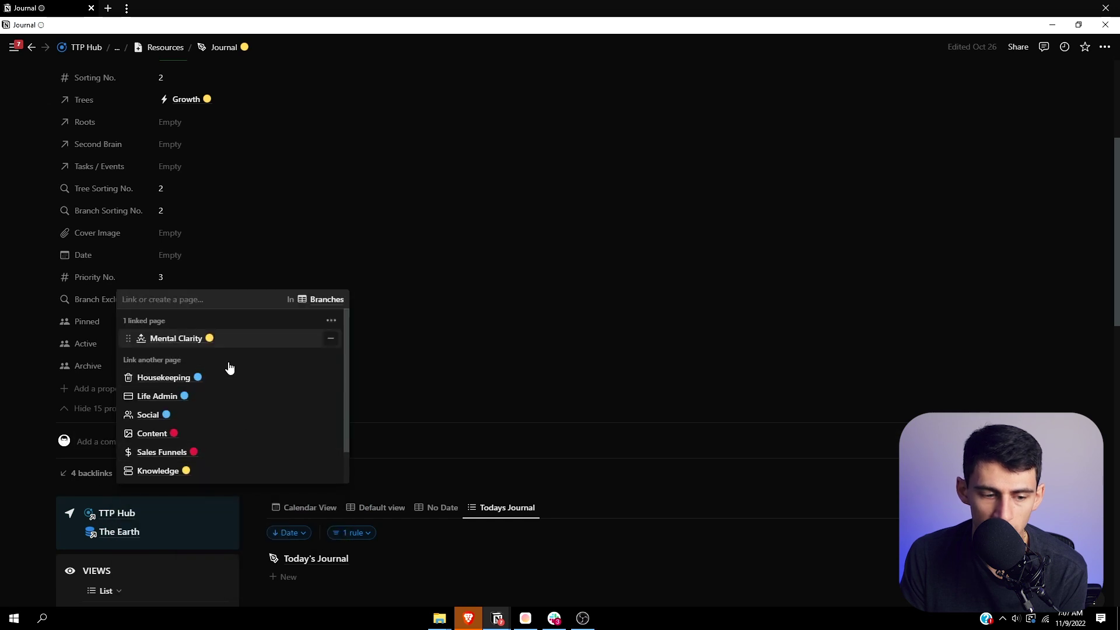
left_click(106, 284)
right_click(151, 474)
mouse_move(238, 504)
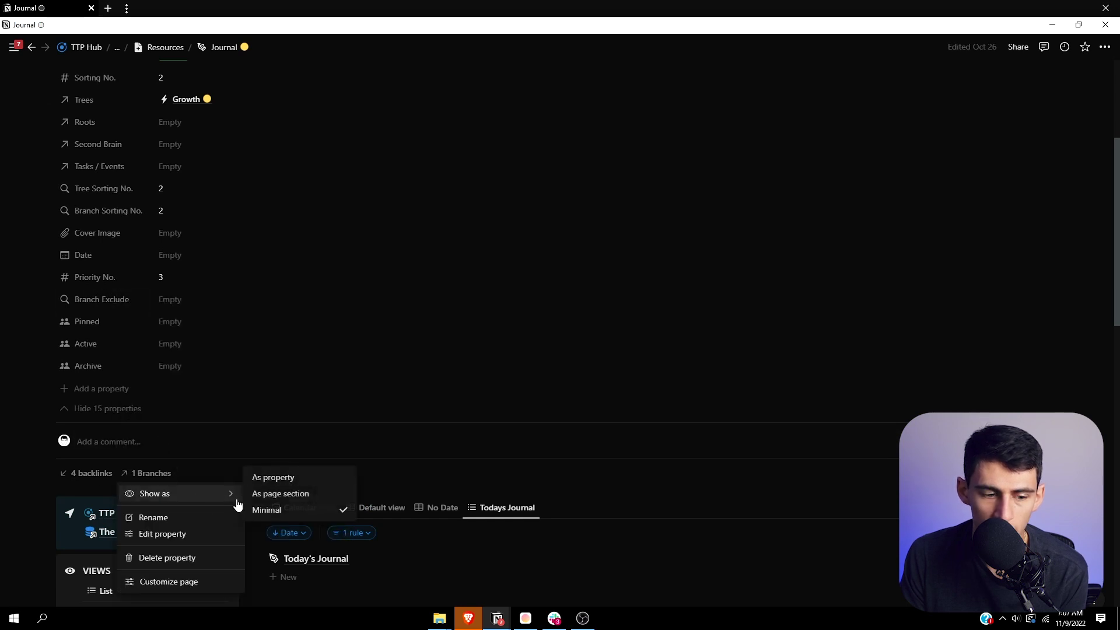